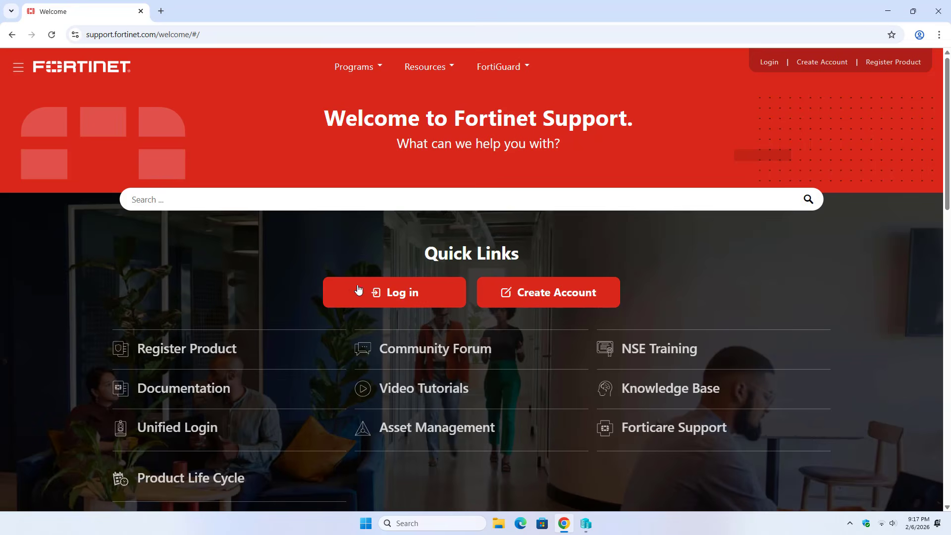
Log in from the Fortinet Support welcome page to the FortiCloud support dashboard
{"action": "left_click", "coordinate": [397, 296]}
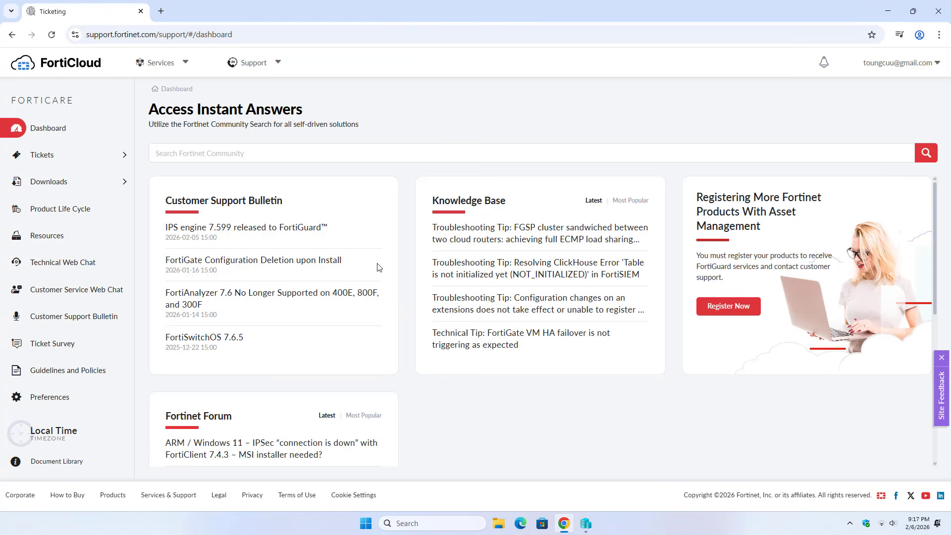
On the Support > VM Images page, filter by product FortiGate and platform Hyper-V
{"action": "left_click", "coordinate": [255, 67]}
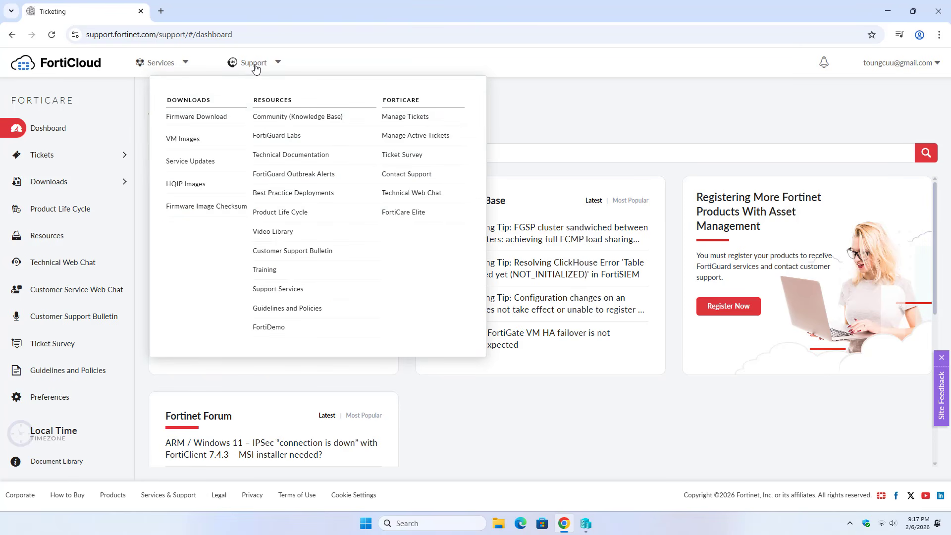
{"action": "left_click", "coordinate": [186, 141]}
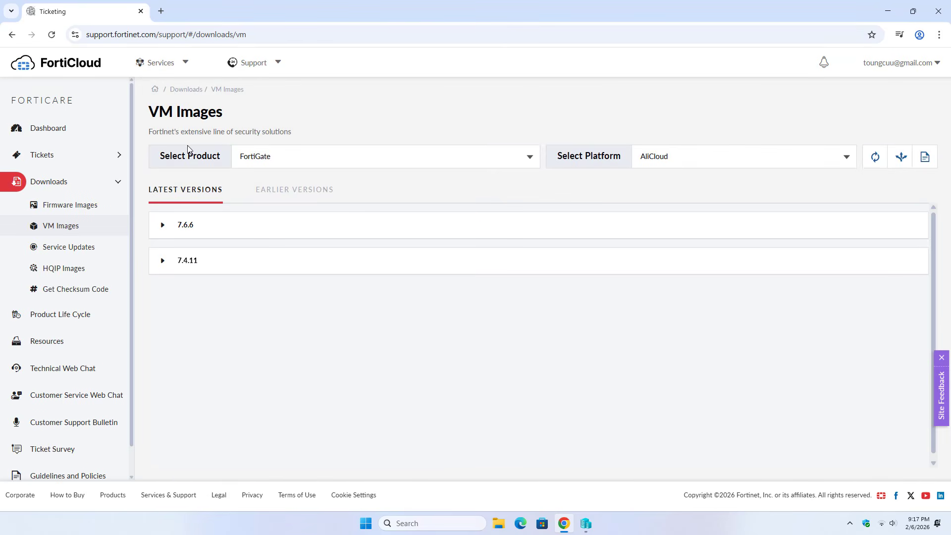
{"action": "left_click", "coordinate": [265, 157]}
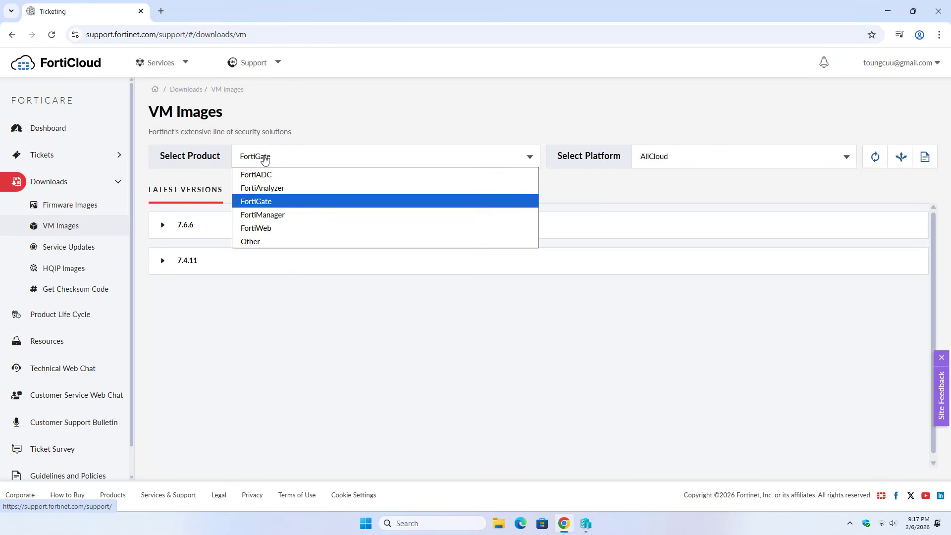
{"action": "left_click", "coordinate": [266, 207]}
{"action": "left_click", "coordinate": [681, 157]}
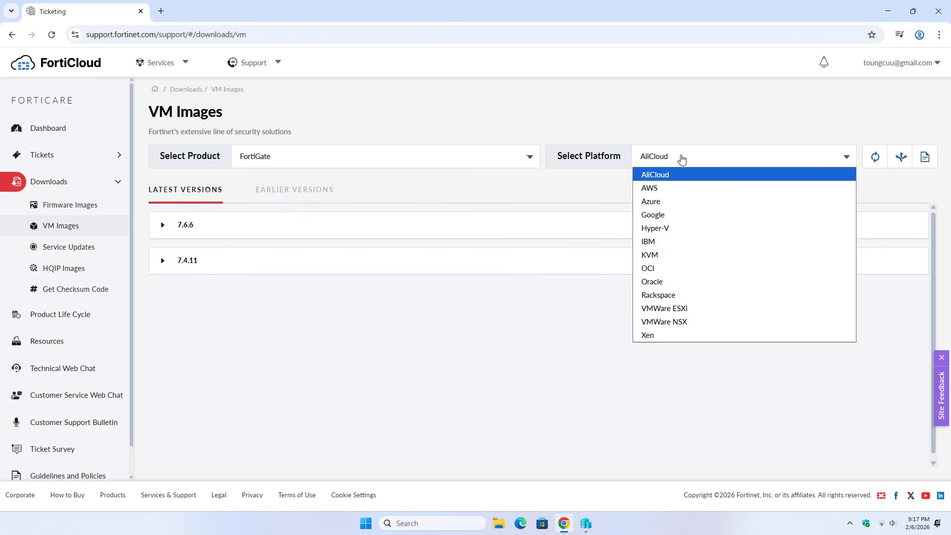
{"action": "left_click", "coordinate": [682, 232]}
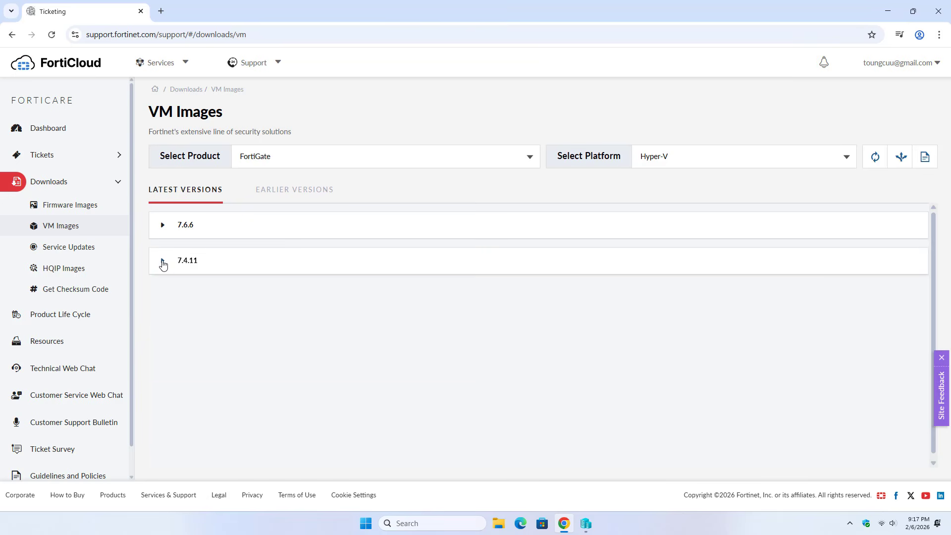
Download the 7.4.11 new-deployment hyperv.zip image and show it in its folder
{"action": "left_click", "coordinate": [162, 261]}
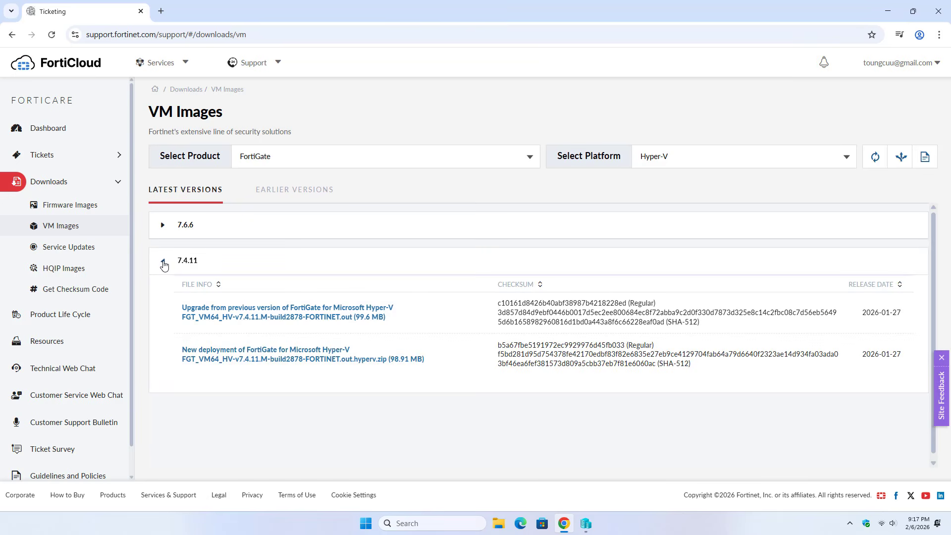
{"action": "left_click", "coordinate": [266, 358]}
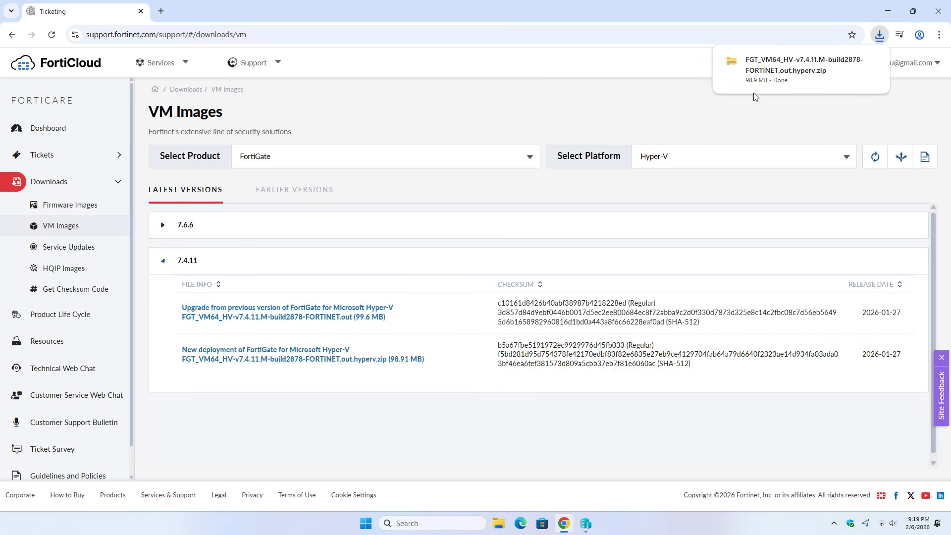
{"action": "mouse_move", "coordinate": [782, 65]}
{"action": "left_click", "coordinate": [850, 62]}
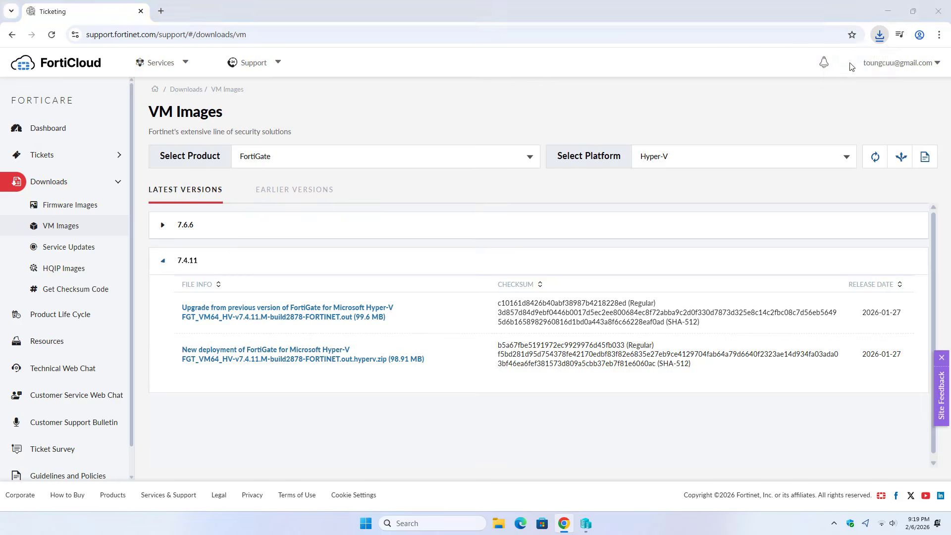
Extract the FortiGate Hyper-V zip into its own folder with WinRAR
{"action": "left_click_drag", "start_coordinate": [128, 147], "coordinate": [123, 112]}
{"action": "right_click", "coordinate": [125, 108]}
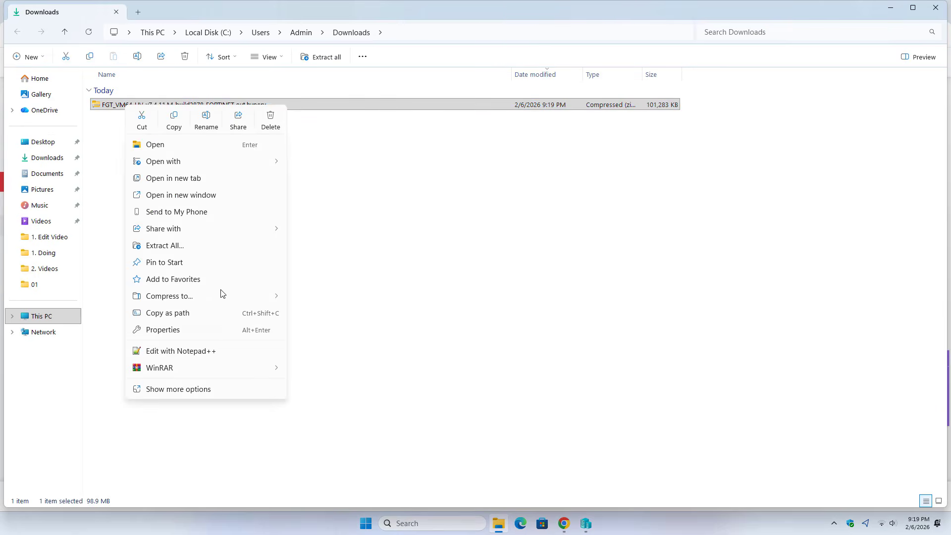
{"action": "mouse_move", "coordinate": [224, 369]}
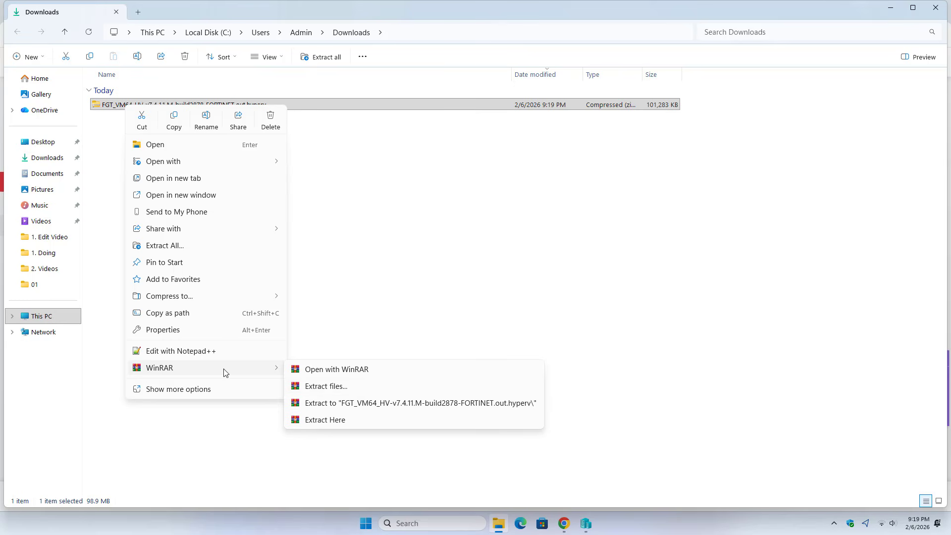
{"action": "left_click", "coordinate": [416, 403]}
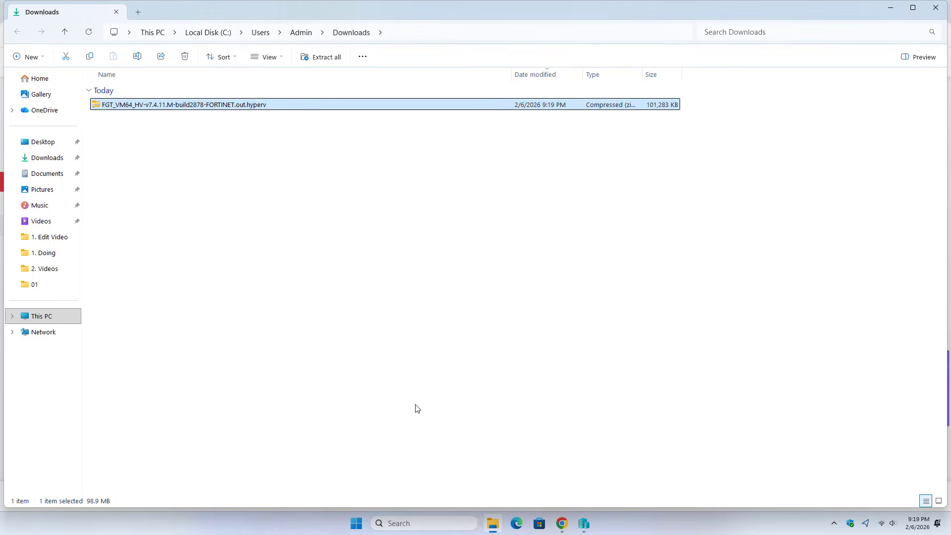
Open the extracted folder's Virtual Hard Disks subfolder and select the fortios disk image
{"action": "double_click", "coordinate": [154, 119]}
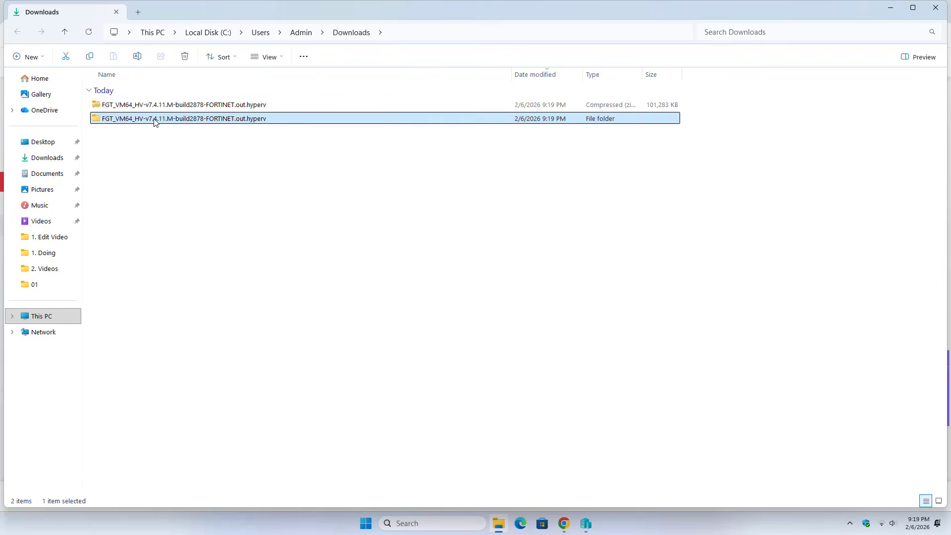
{"action": "left_click", "coordinate": [141, 122]}
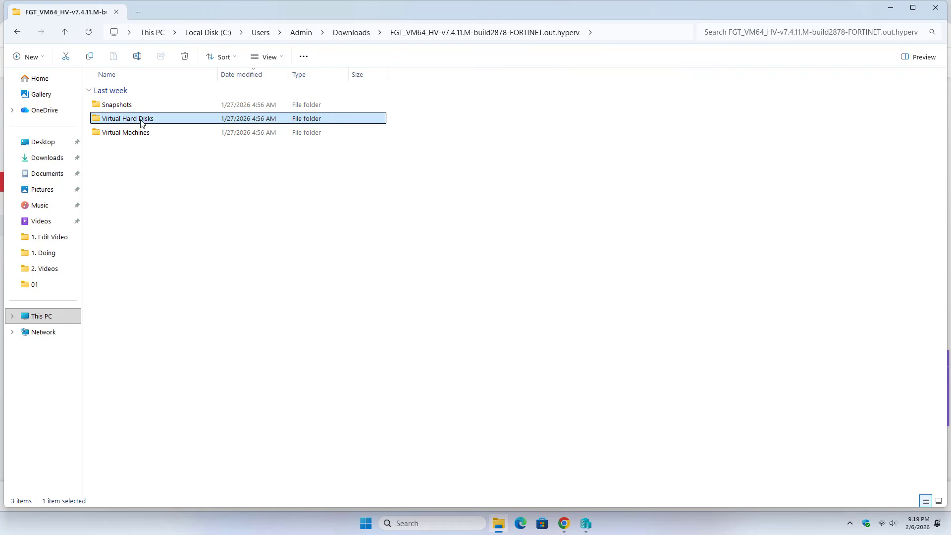
{"action": "double_click", "coordinate": [141, 120]}
{"action": "left_click", "coordinate": [107, 123]}
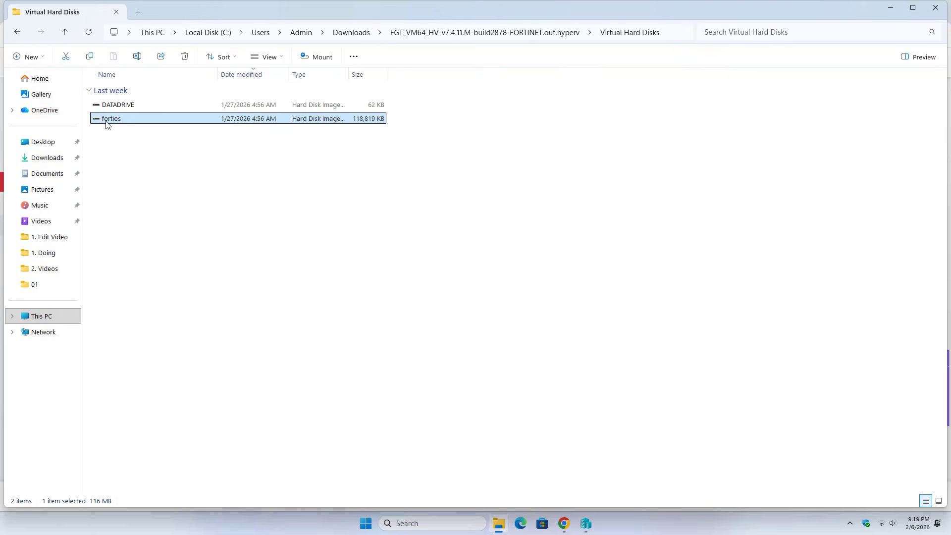
{"action": "left_click_drag", "start_coordinate": [107, 141], "coordinate": [156, 104]}
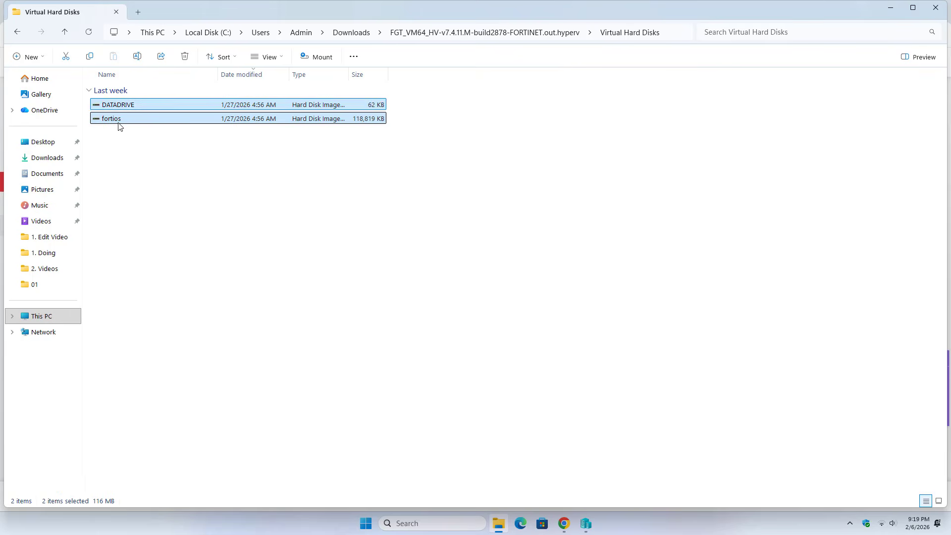
{"action": "left_click", "coordinate": [122, 122]}
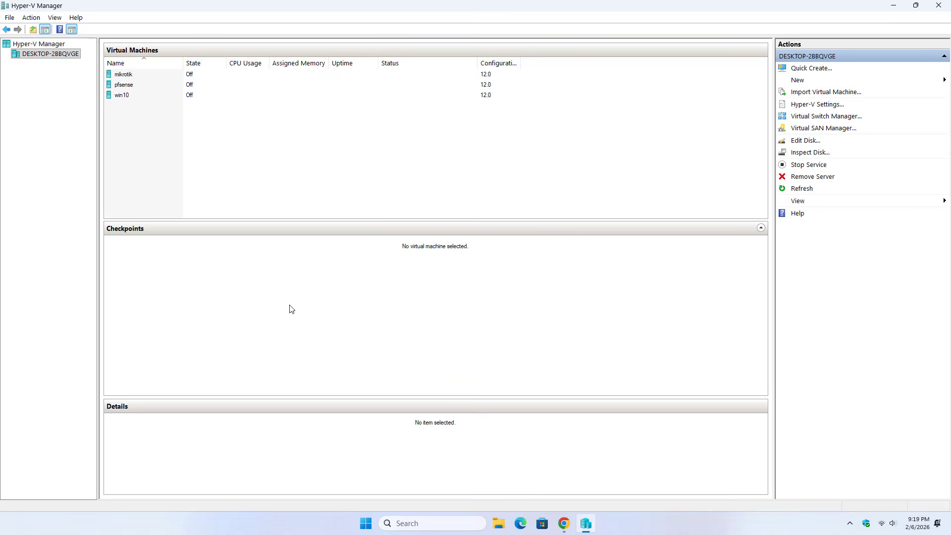
Start the New Virtual Machine Wizard from the host and name the machine Fortinet
{"action": "right_click", "coordinate": [45, 57]}
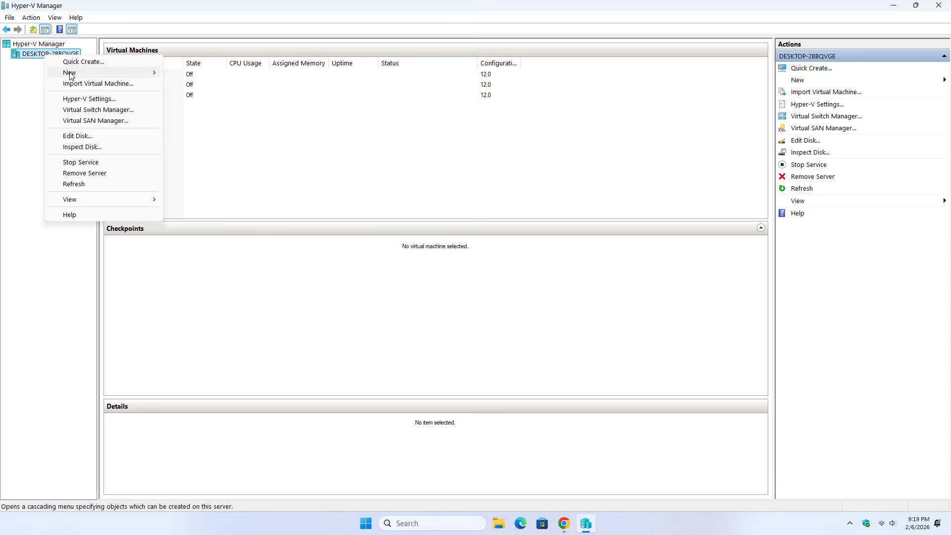
{"action": "mouse_move", "coordinate": [151, 73]}
{"action": "left_click", "coordinate": [224, 76]}
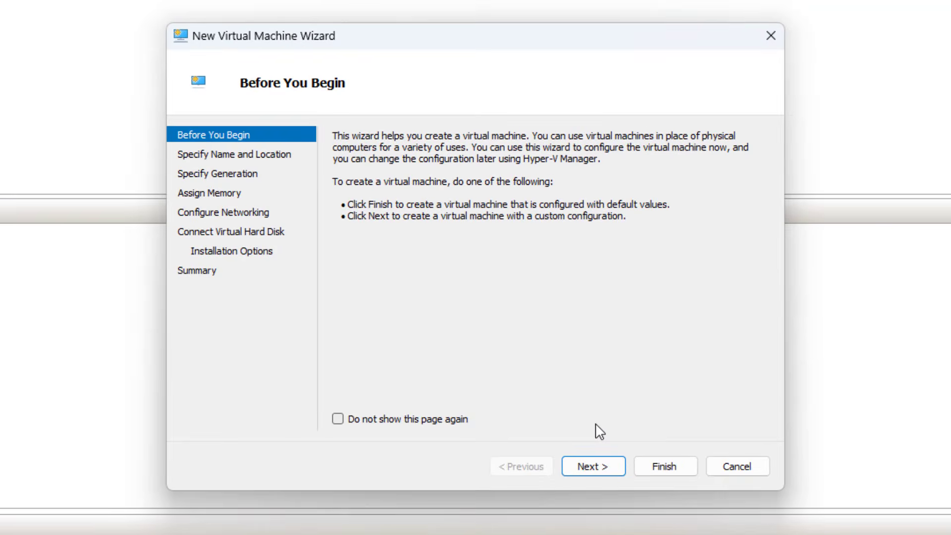
{"action": "left_click", "coordinate": [625, 466]}
{"action": "left_click_drag", "start_coordinate": [521, 194], "coordinate": [374, 193]}
{"action": "type", "text": "Fo"}
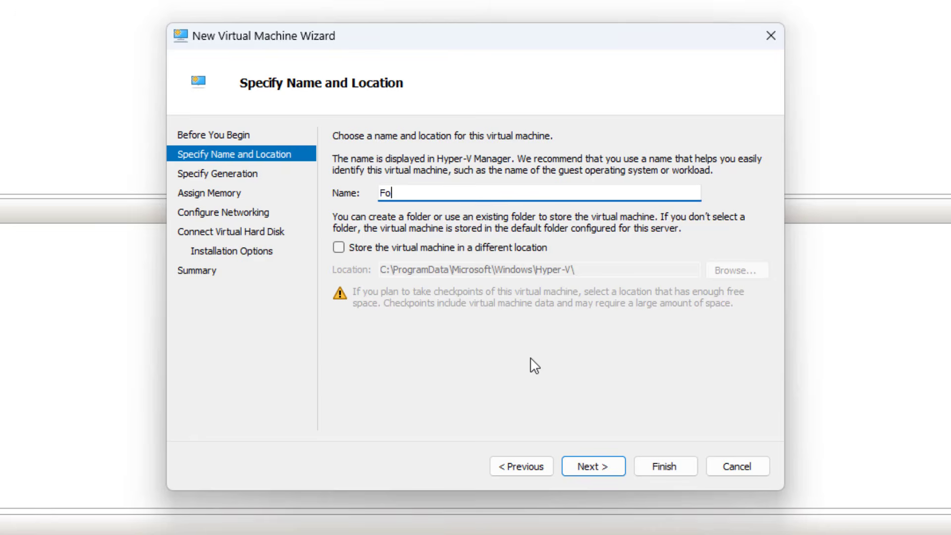
{"action": "type", "text": "rtinet"}
{"action": "key", "text": "ctrl+a"}
Make it a Generation 1 machine with 2048 MB startup memory
{"action": "left_click", "coordinate": [605, 467]}
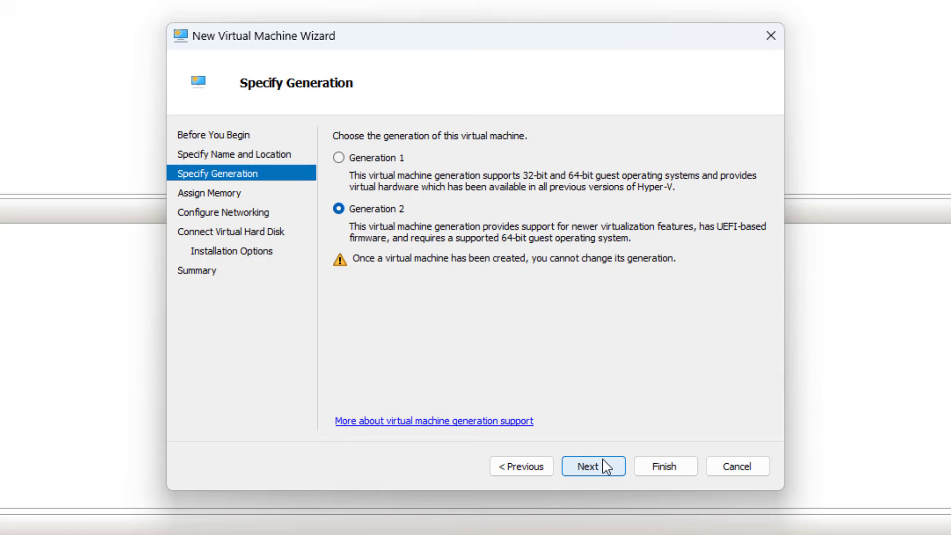
{"action": "left_click", "coordinate": [340, 158]}
{"action": "left_click", "coordinate": [605, 467]}
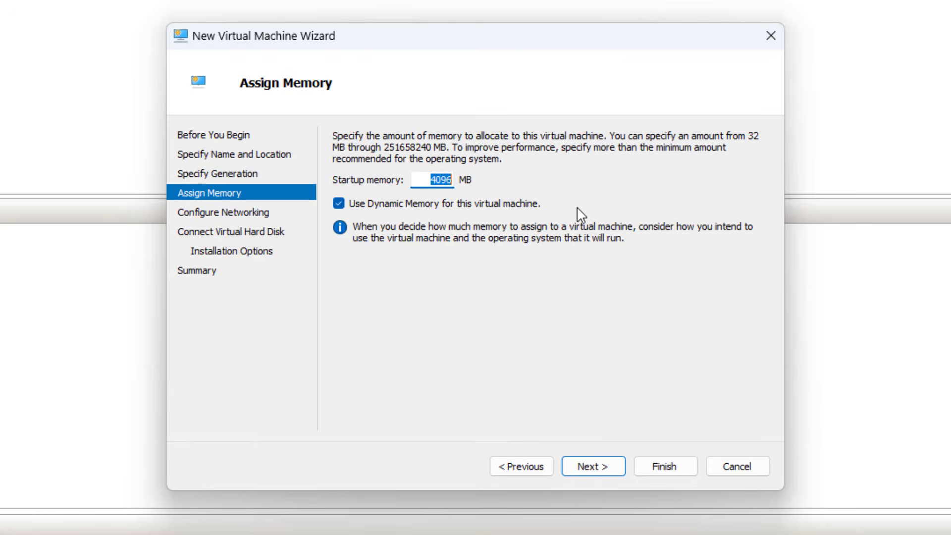
{"action": "type", "text": "2048"}
{"action": "left_click_drag", "start_coordinate": [416, 179], "coordinate": [455, 181]}
Connect the network adapter to the WAN virtual switch
{"action": "left_click", "coordinate": [594, 467]}
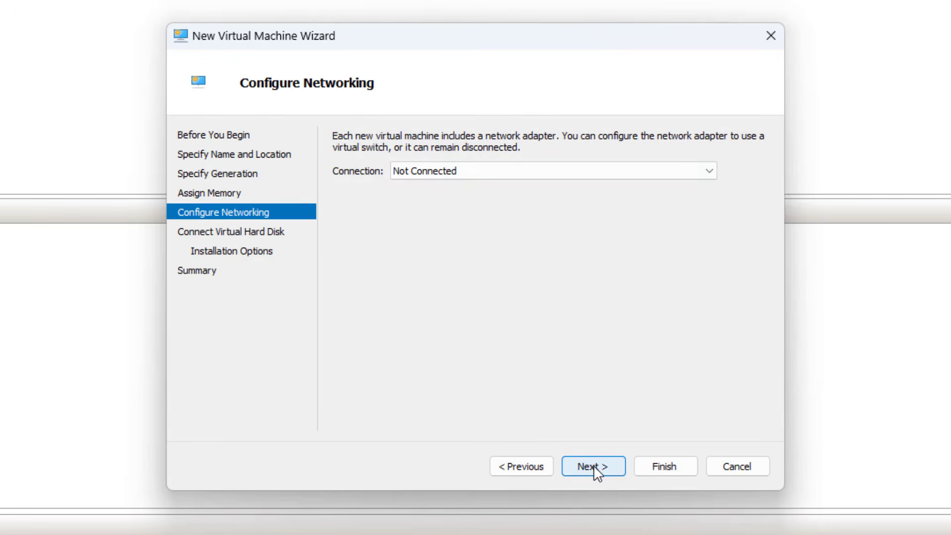
{"action": "left_click", "coordinate": [453, 178]}
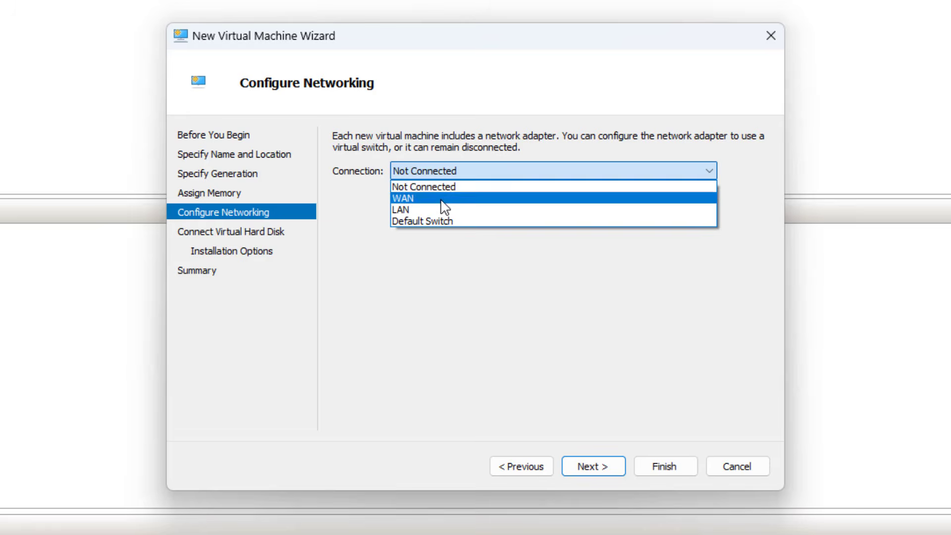
{"action": "left_click", "coordinate": [442, 199]}
{"action": "left_click", "coordinate": [594, 468]}
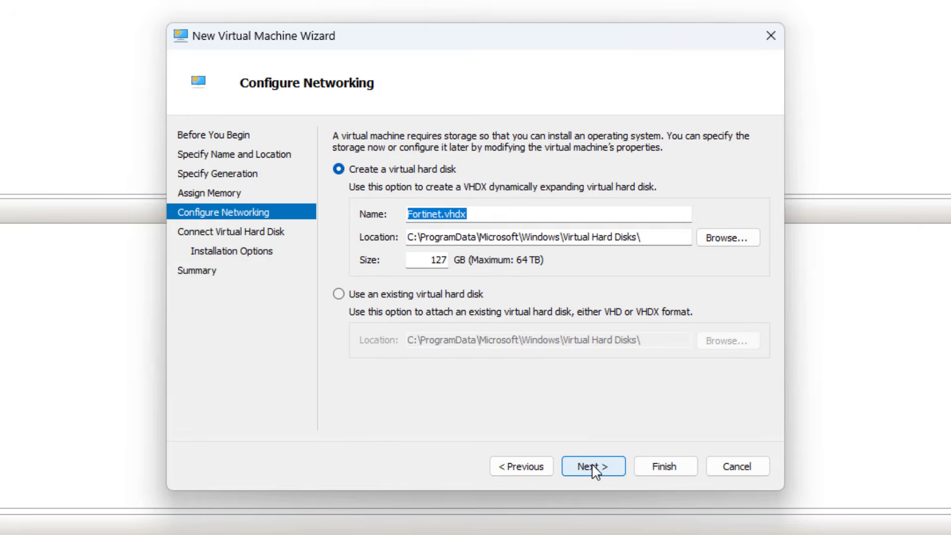
Attach the existing fortios.vhd from Downloads' Virtual Hard Disks folder and finish the wizard
{"action": "left_click", "coordinate": [375, 300]}
{"action": "left_click", "coordinate": [714, 344]}
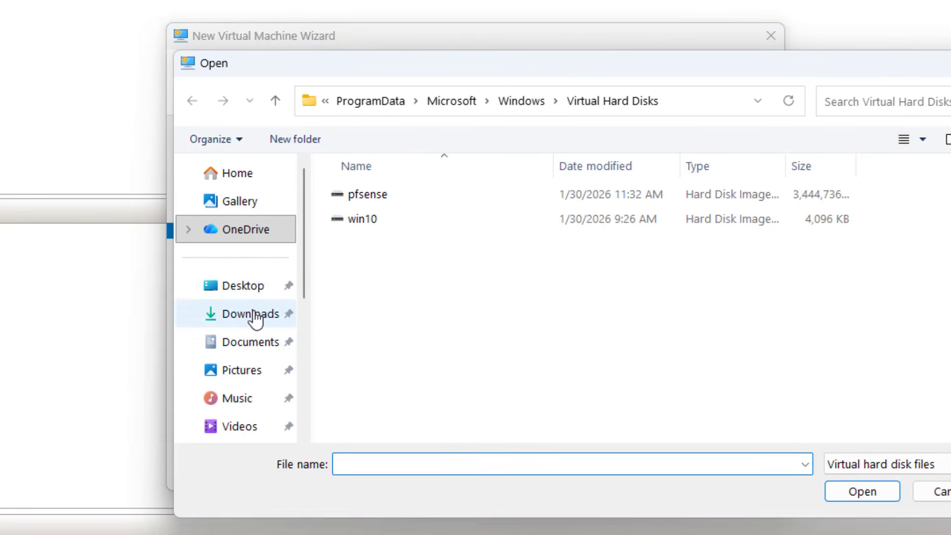
{"action": "left_click", "coordinate": [252, 317]}
{"action": "left_click", "coordinate": [393, 250]}
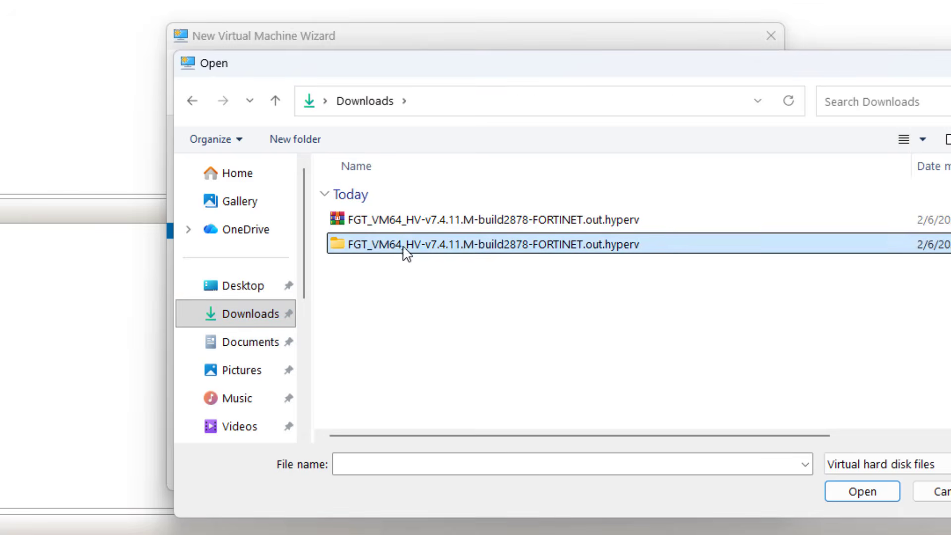
{"action": "double_click", "coordinate": [420, 248]}
{"action": "left_click", "coordinate": [378, 246]}
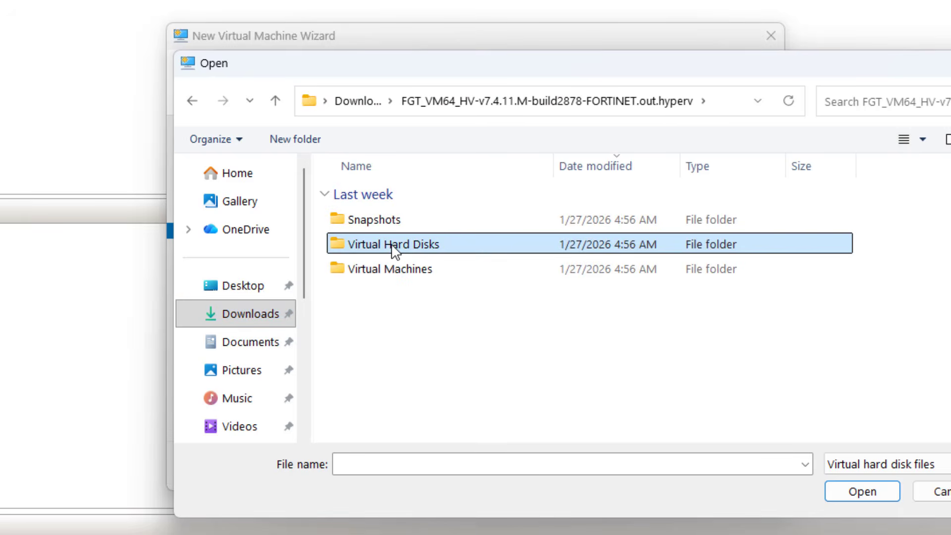
{"action": "double_click", "coordinate": [394, 252]}
{"action": "left_click", "coordinate": [367, 250]}
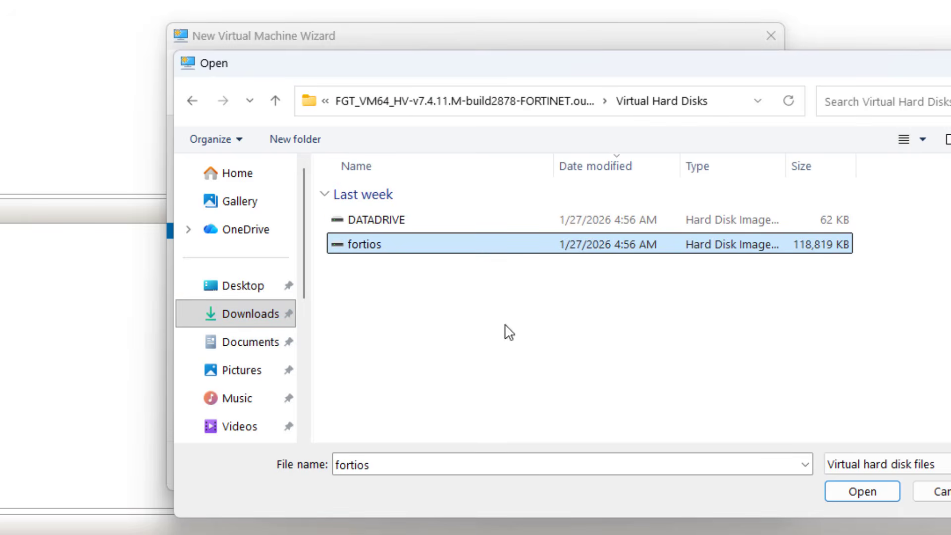
{"action": "left_click", "coordinate": [842, 493]}
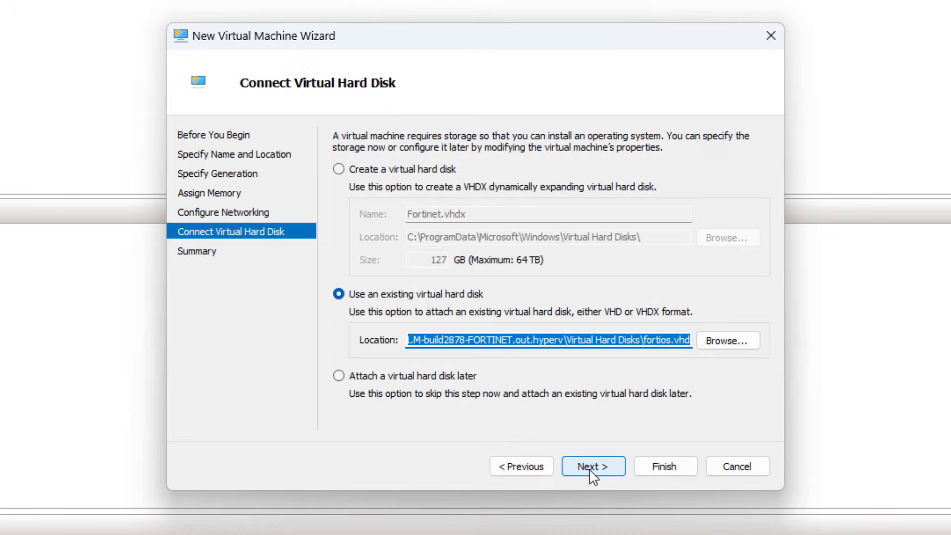
{"action": "left_click", "coordinate": [590, 471]}
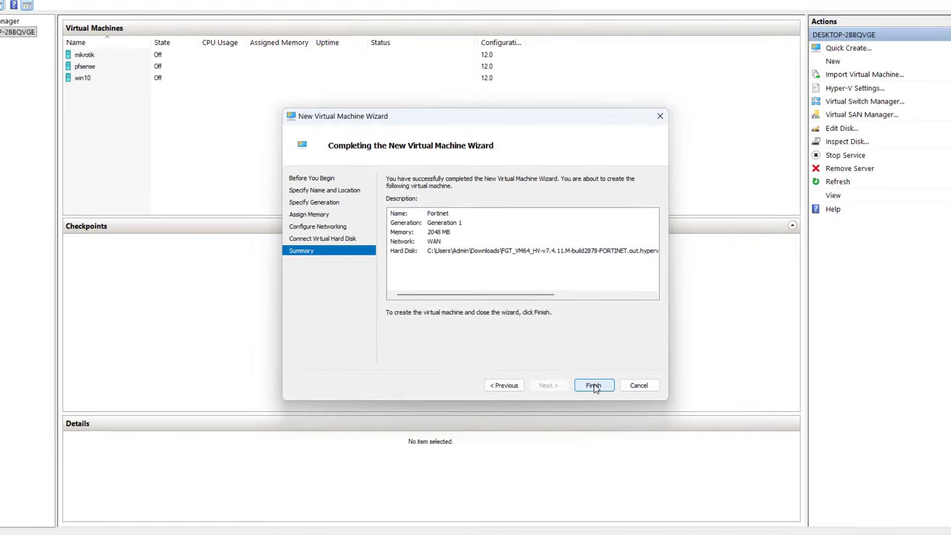
{"action": "left_click", "coordinate": [657, 458]}
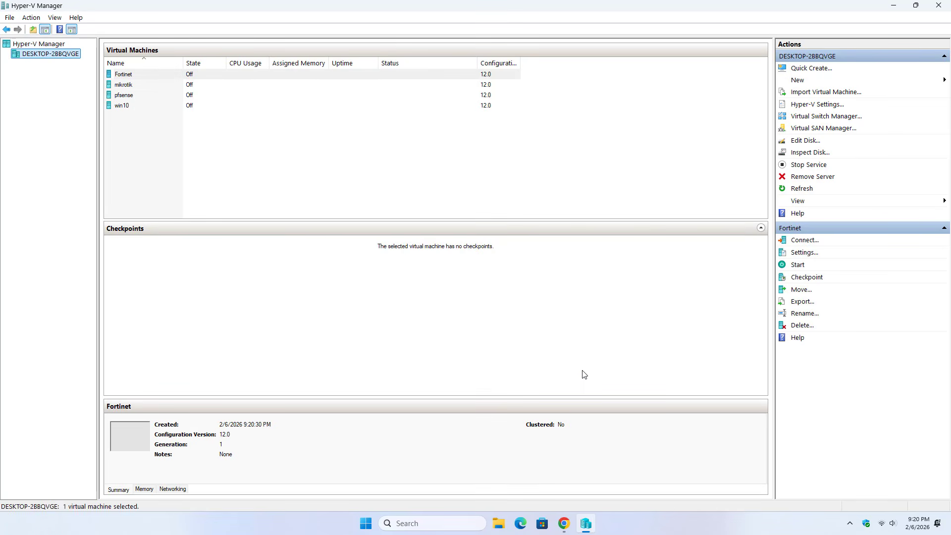
In Fortinet's settings, set the number of virtual processors to 1 and apply
{"action": "right_click", "coordinate": [128, 75]}
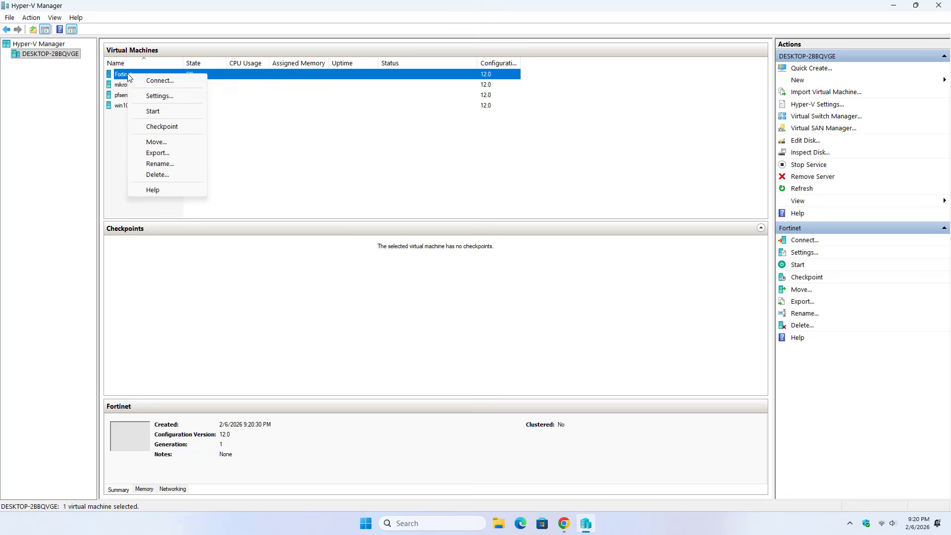
{"action": "left_click", "coordinate": [152, 97]}
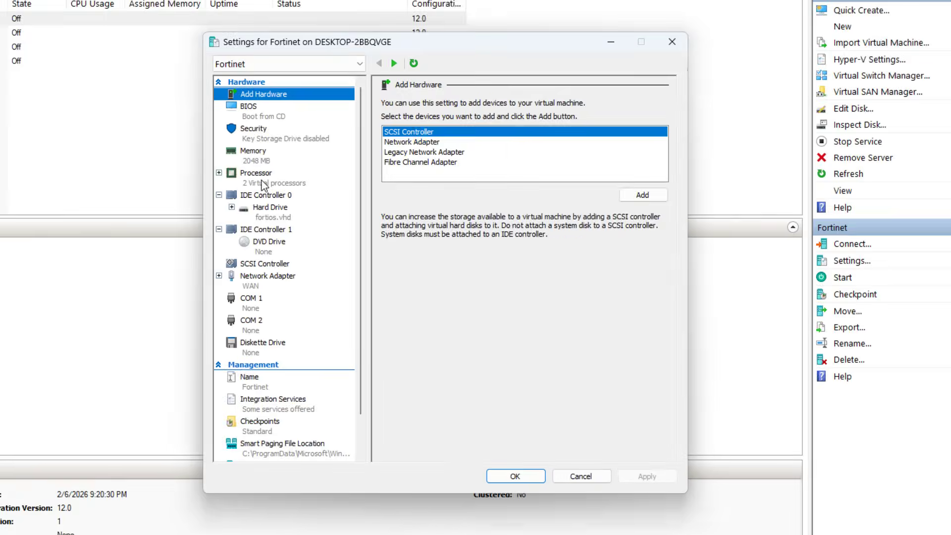
{"action": "left_click", "coordinate": [371, 194]}
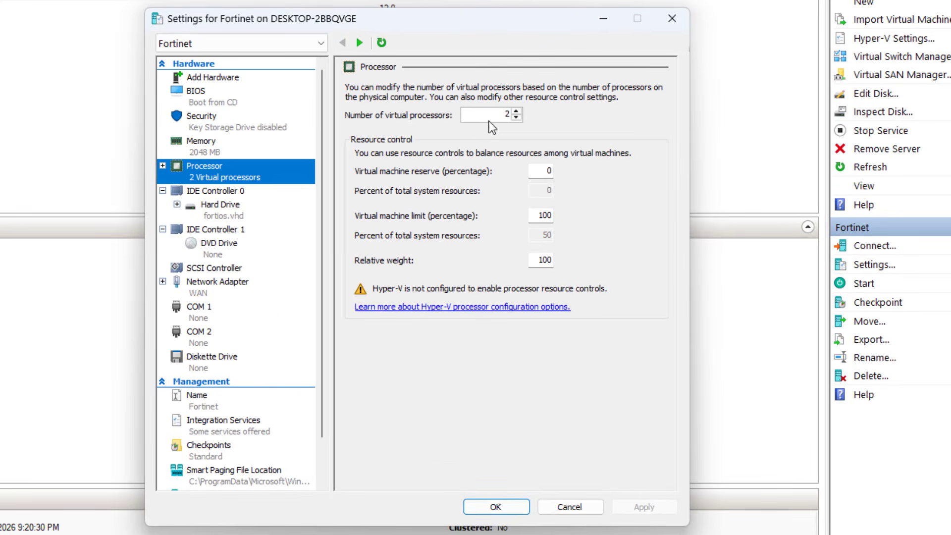
{"action": "double_click", "coordinate": [516, 119]}
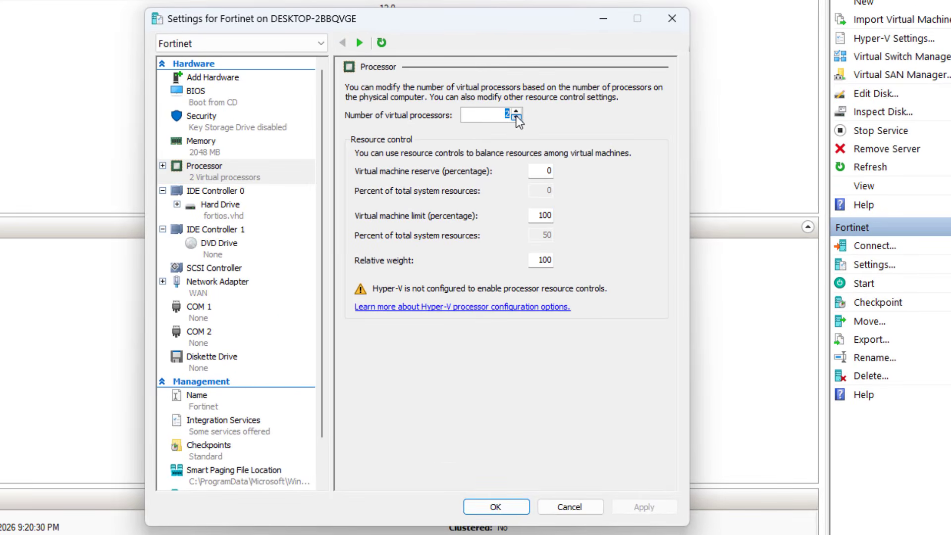
{"action": "left_click", "coordinate": [517, 111]}
{"action": "left_click", "coordinate": [517, 117]}
{"action": "left_click", "coordinate": [518, 116]}
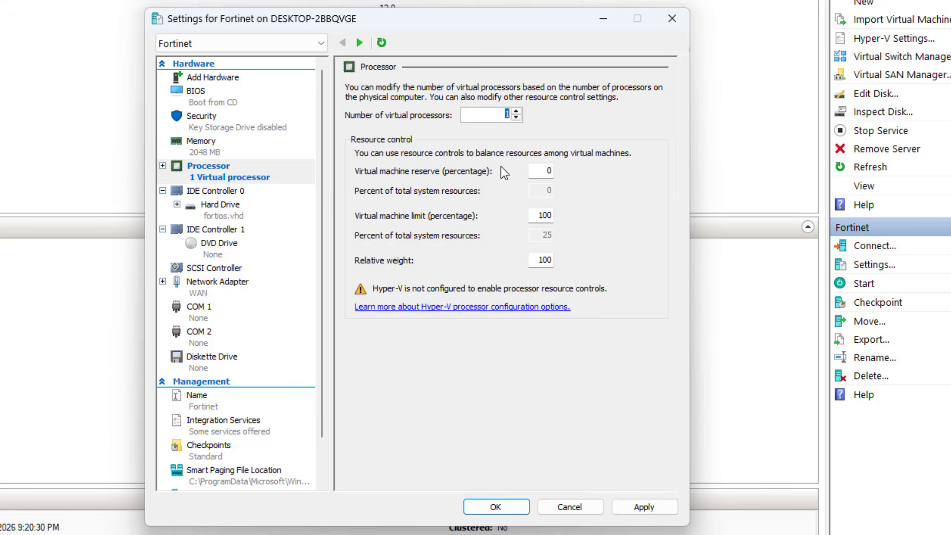
{"action": "left_click", "coordinate": [652, 507]}
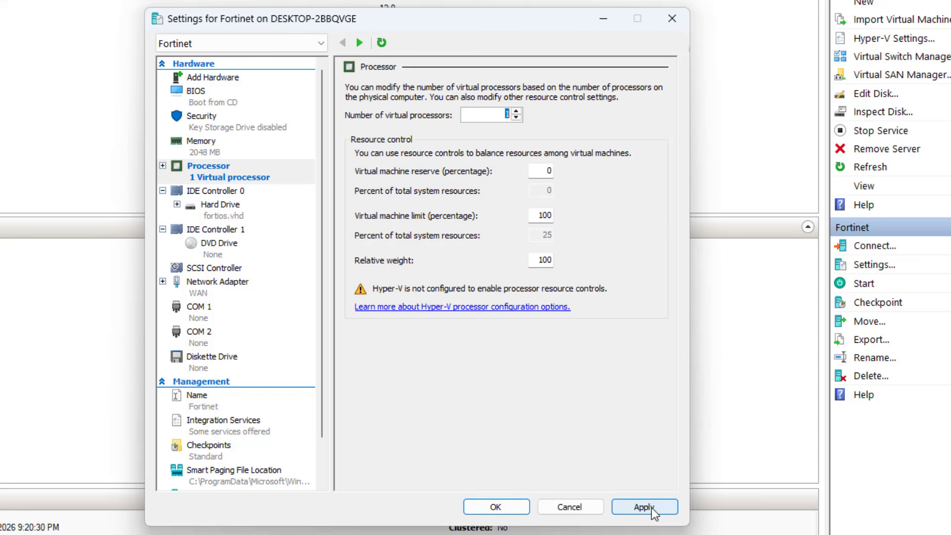
Confirm memory is still 2048 MB and close the settings with OK
{"action": "left_click", "coordinate": [201, 176]}
{"action": "left_click", "coordinate": [209, 152]}
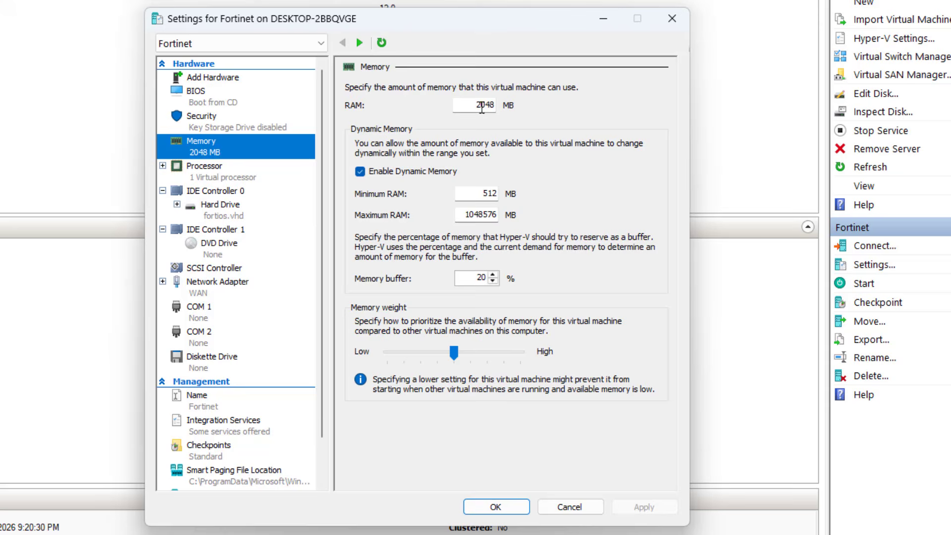
{"action": "double_click", "coordinate": [482, 107]}
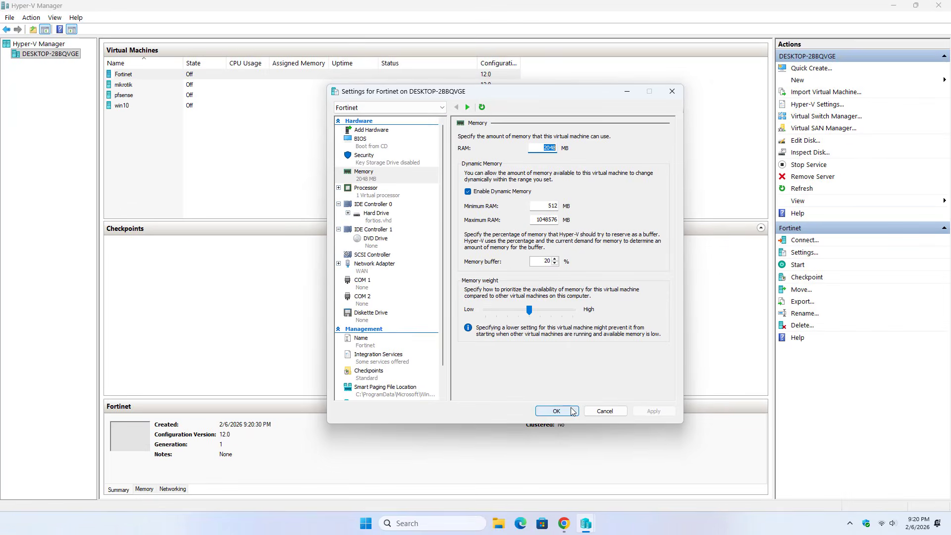
{"action": "left_click", "coordinate": [556, 411]}
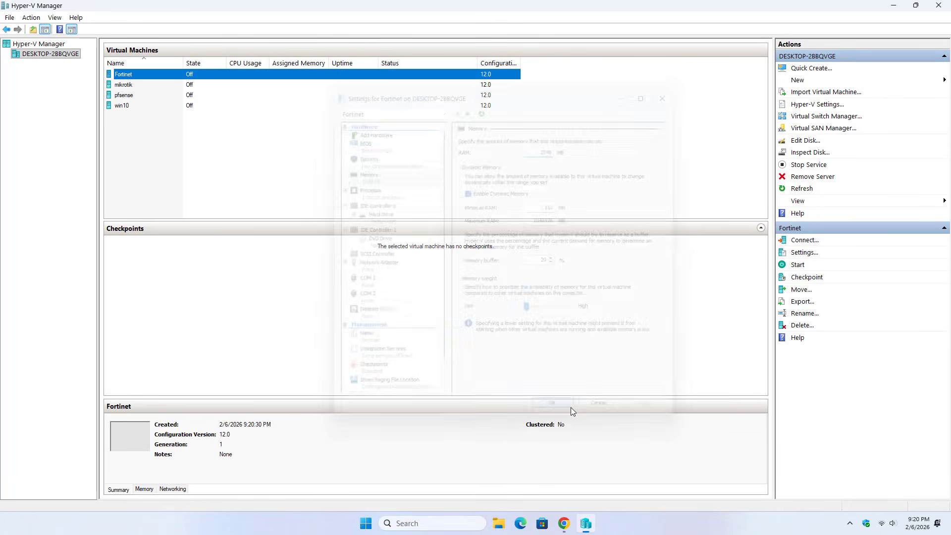
Connect to and start the Fortinet VM, log in as admin and set a new password
{"action": "right_click", "coordinate": [161, 80]}
{"action": "left_click", "coordinate": [174, 84]}
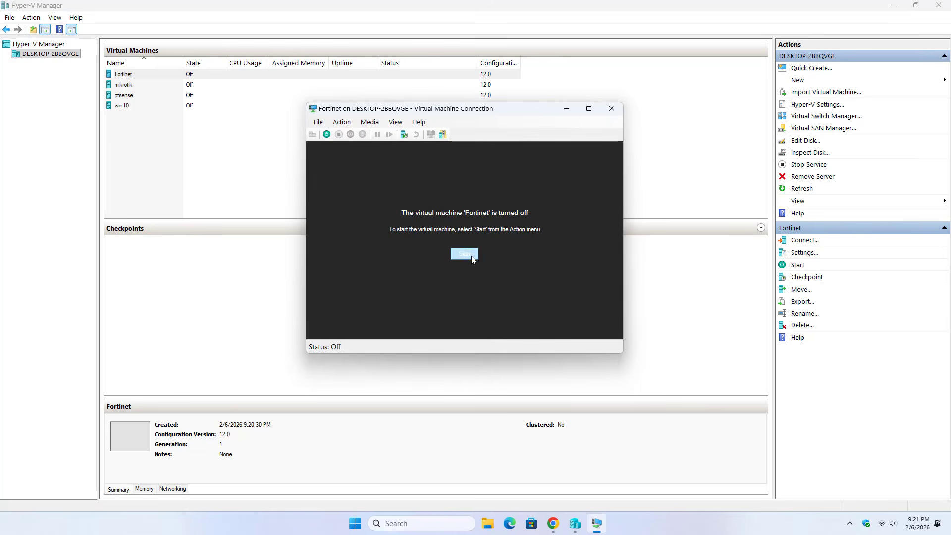
{"action": "left_click", "coordinate": [471, 256]}
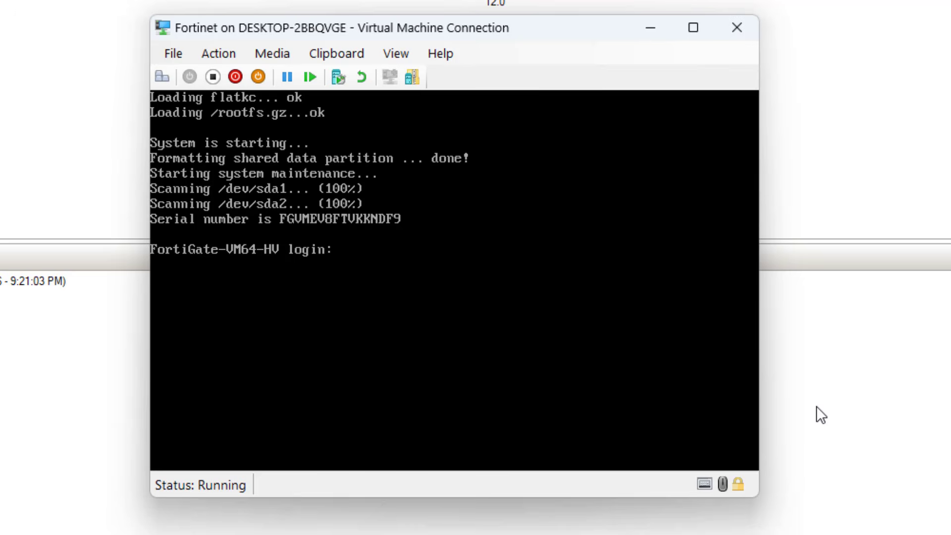
{"action": "type", "text": "admin"}
{"action": "key", "text": "Return"}
{"action": "key", "text": "Return"}
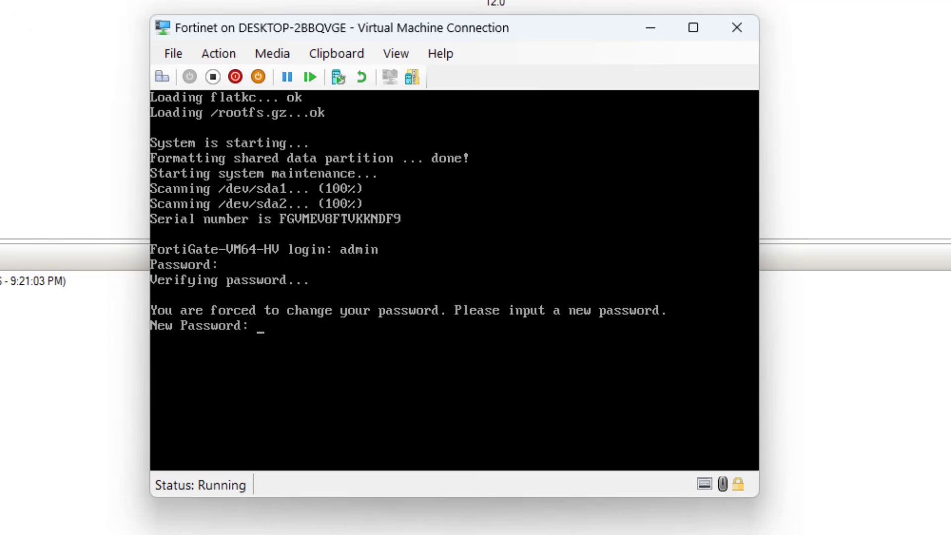
{"action": "key", "text": "Return"}
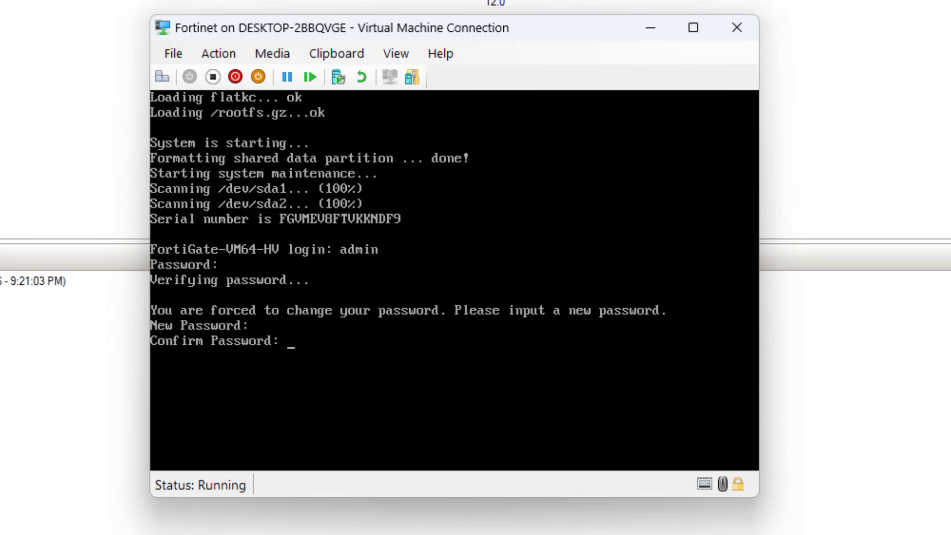
{"action": "key", "text": "Return"}
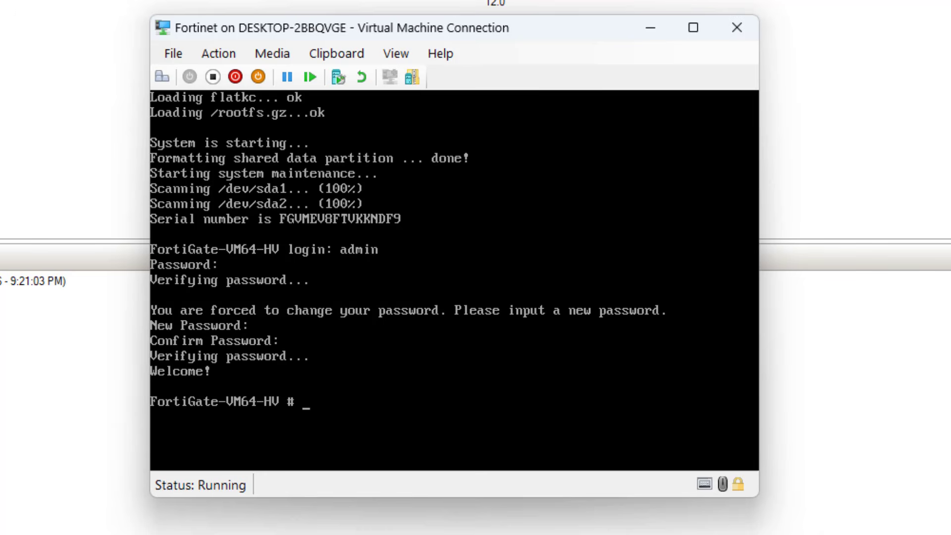
Run 'diagnose ip address' in the console, showing port1 at 192.168.0.19
{"action": "type", "text": "diagnose "}
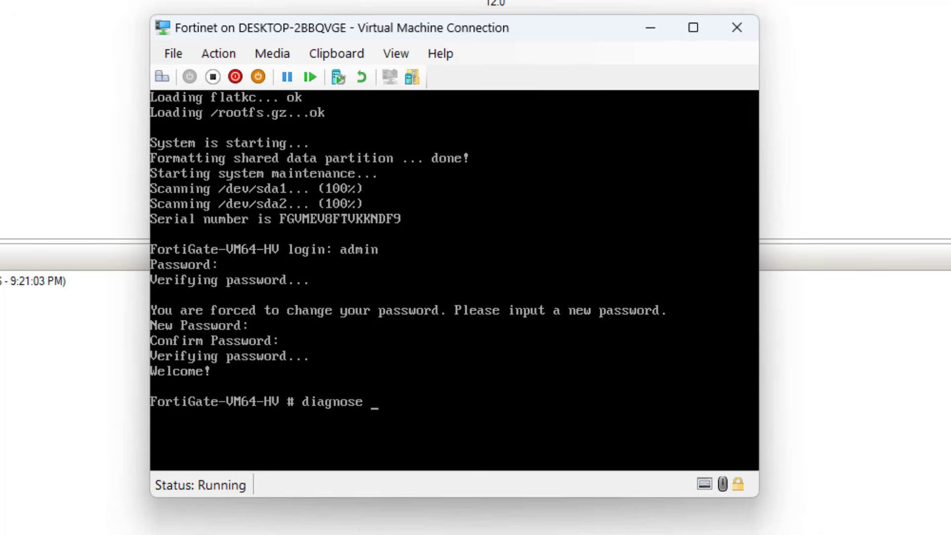
{"action": "type", "text": "ip address list"}
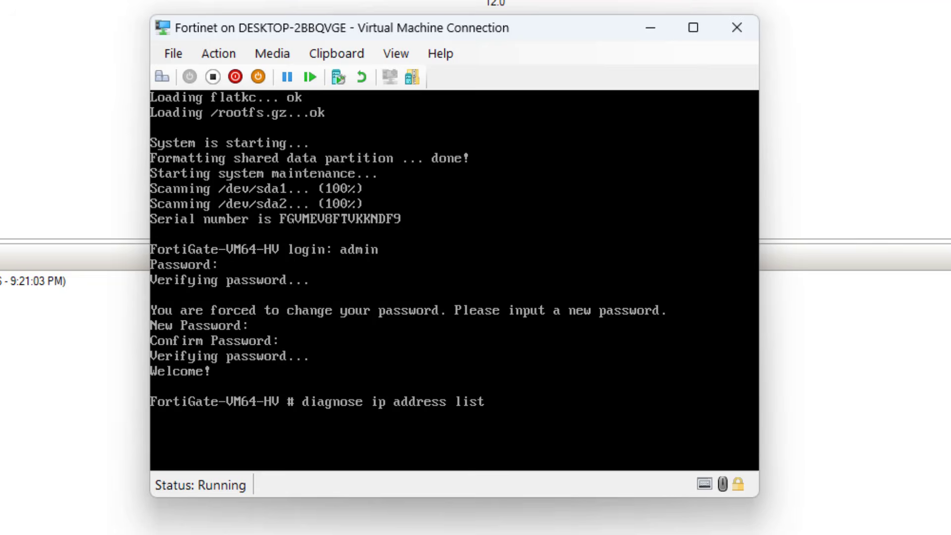
{"action": "key", "text": "Return"}
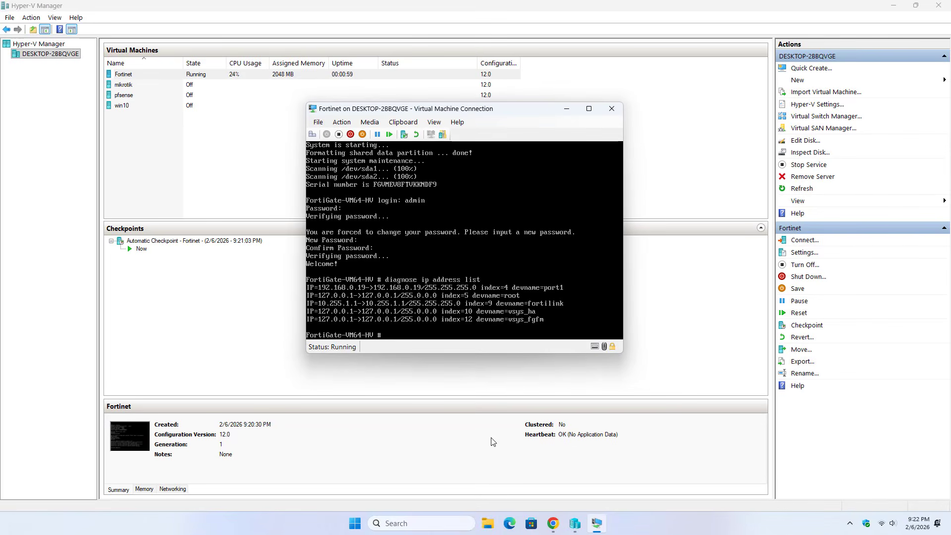
{"action": "left_click", "coordinate": [553, 524]}
Browse to 192.168.0.19 in a new tab and sign in as admin with the new password
{"action": "left_click", "coordinate": [161, 11]}
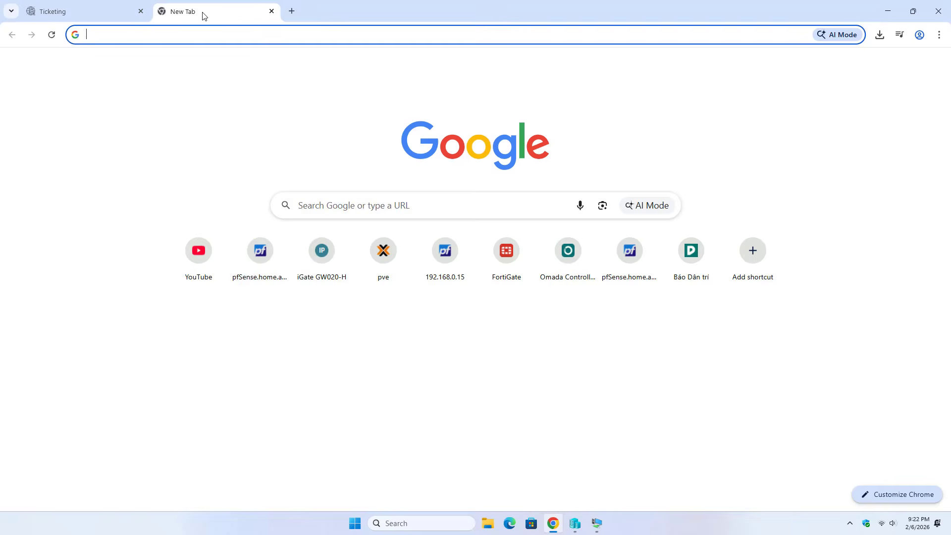
{"action": "type", "text": "192.168.0.1"}
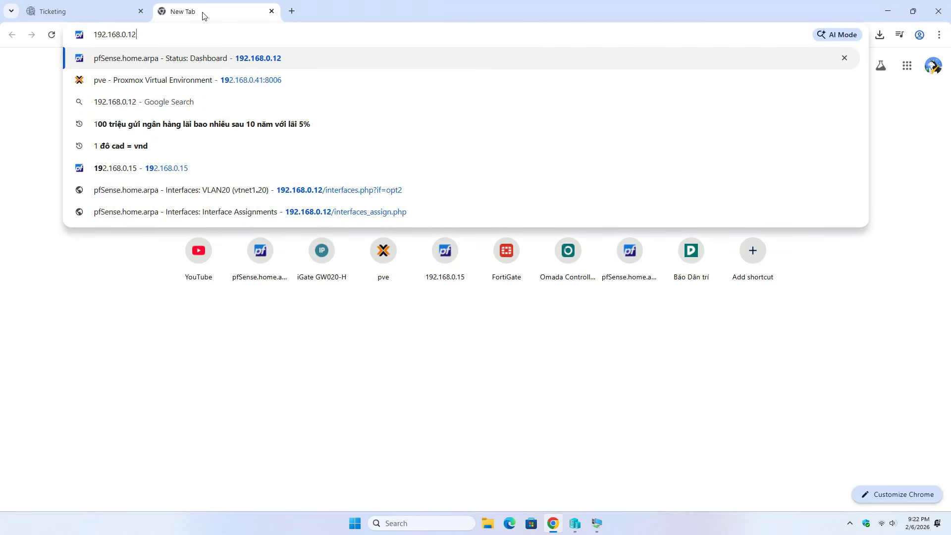
{"action": "type", "text": "9"}
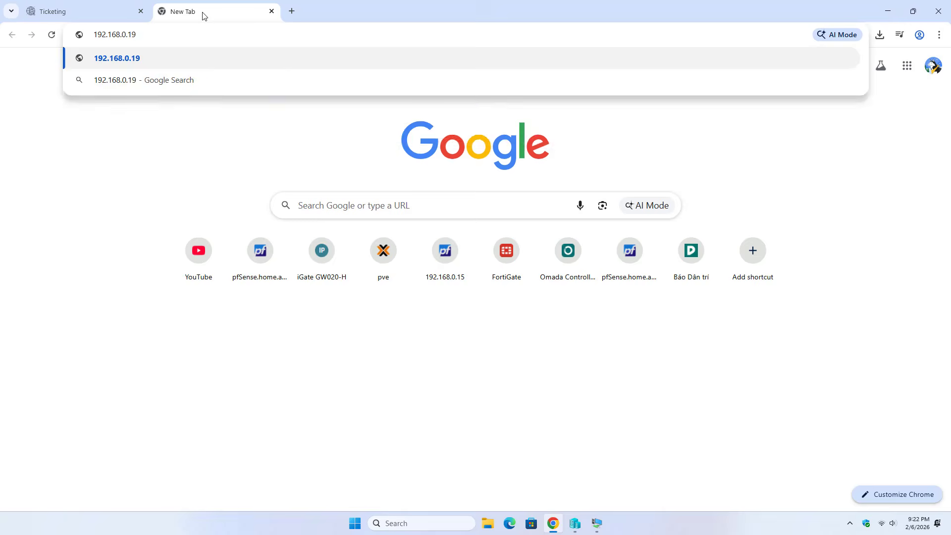
{"action": "key", "text": "Return"}
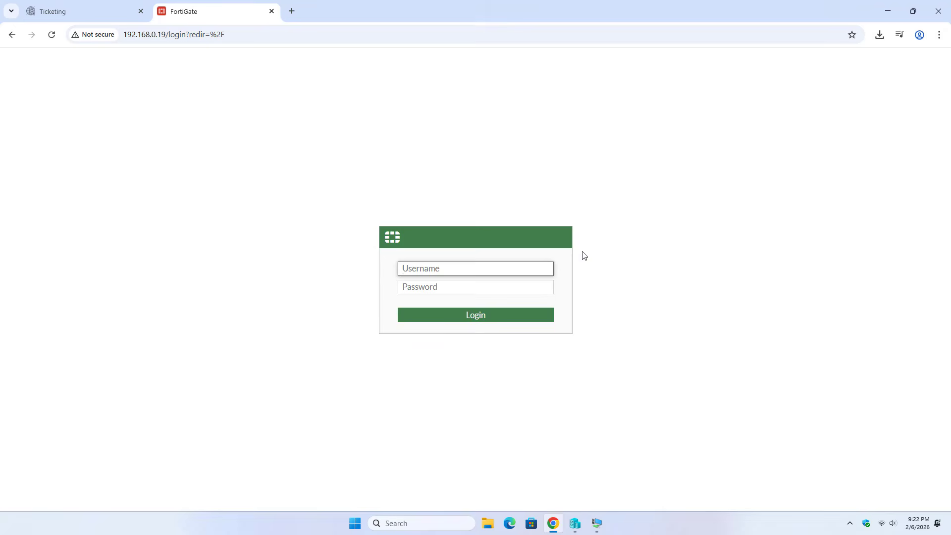
{"action": "type", "text": "admin"}
{"action": "key", "text": "Tab"}
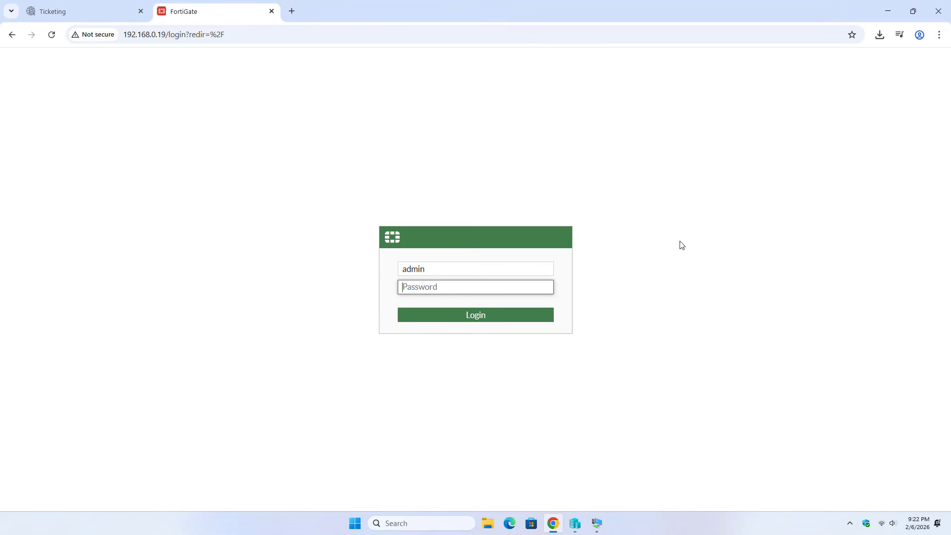
{"action": "type", "text": "a"}
{"action": "key", "text": "Return"}
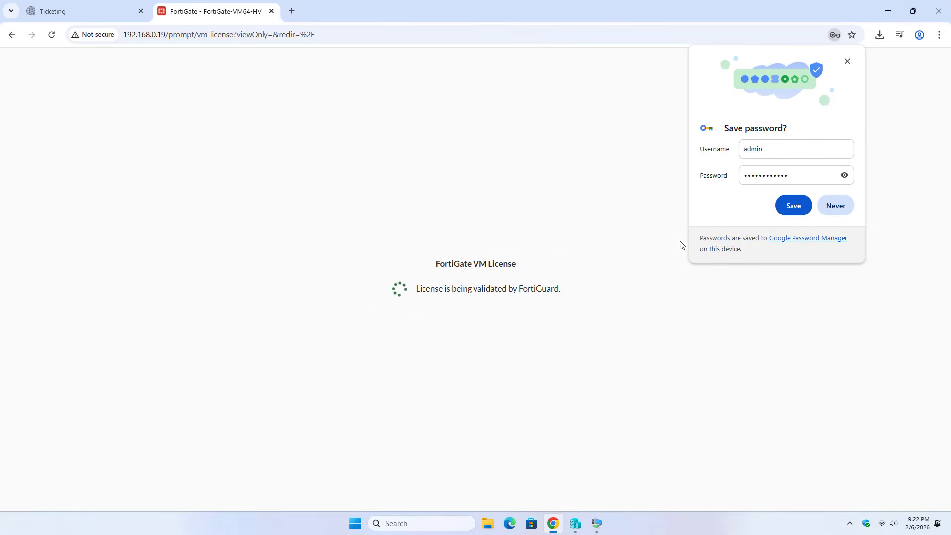
Dismiss the save-password prompt and choose evaluation license activation
{"action": "left_click", "coordinate": [843, 203]}
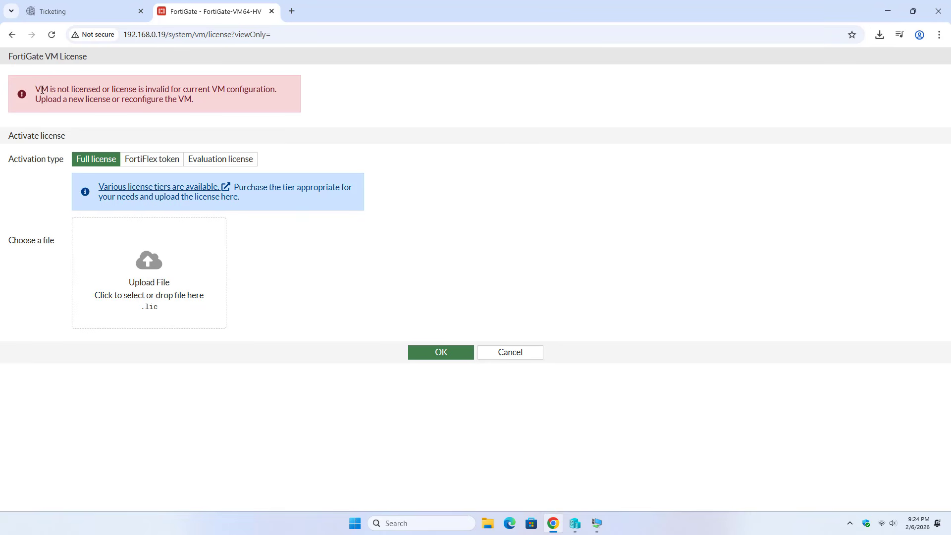
{"action": "left_click_drag", "start_coordinate": [37, 89], "coordinate": [190, 99]}
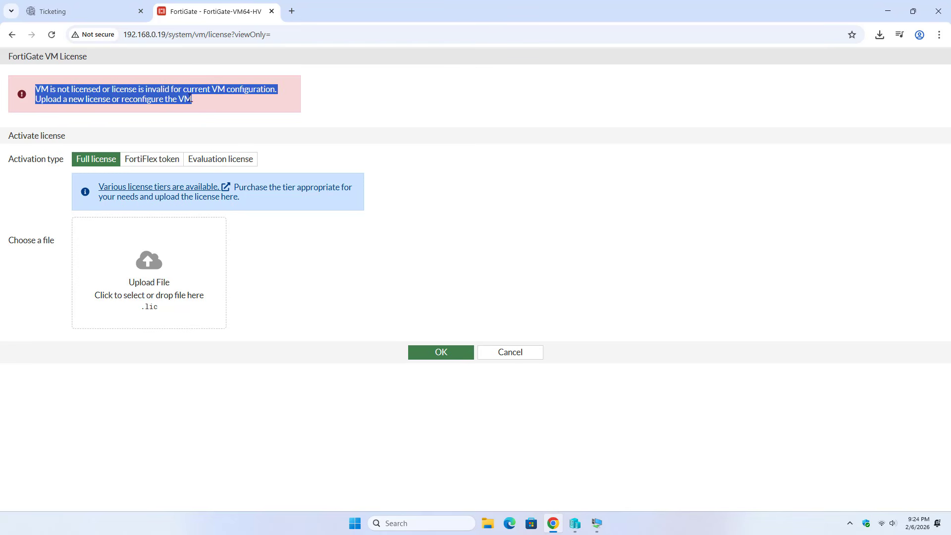
{"action": "left_click", "coordinate": [330, 264]}
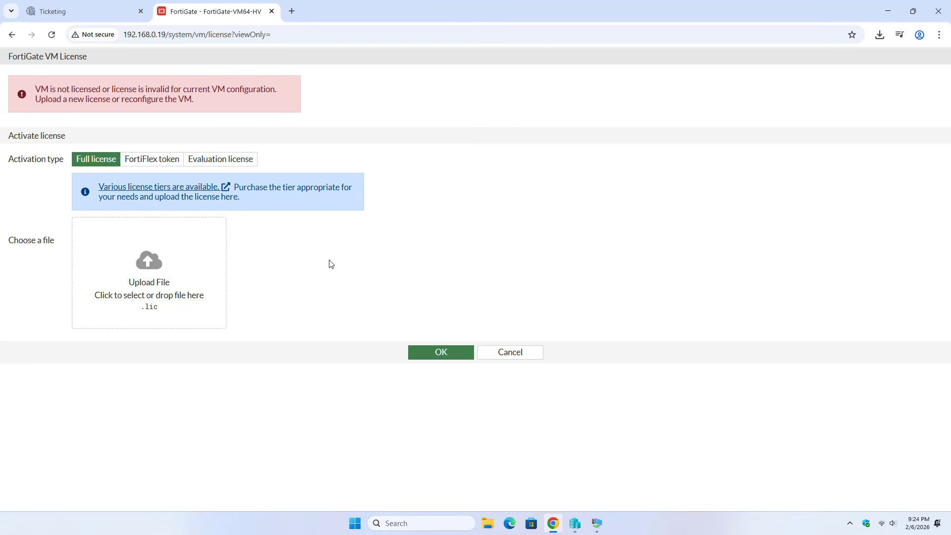
{"action": "left_click", "coordinate": [214, 162]}
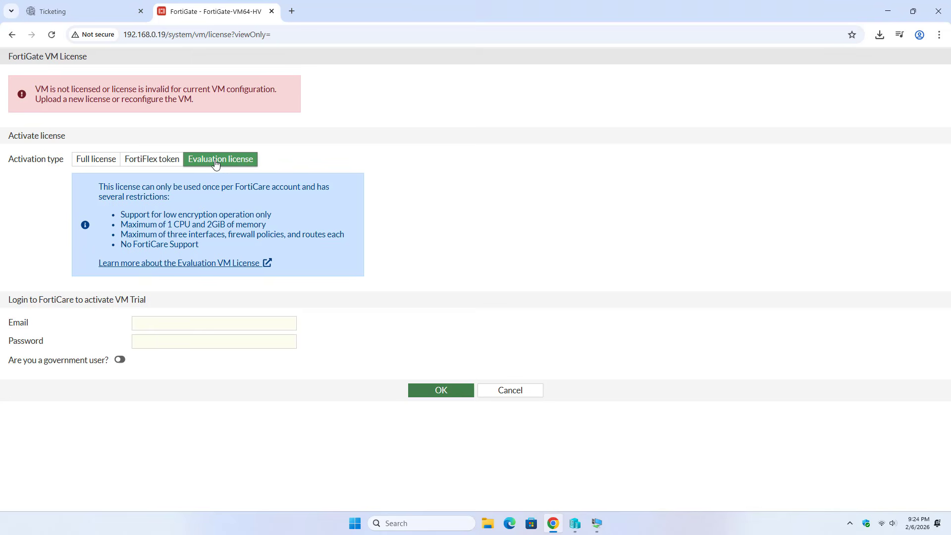
Enter the FortiCare account e-mail and password, submit, and confirm the reboot
{"action": "left_click", "coordinate": [210, 322]}
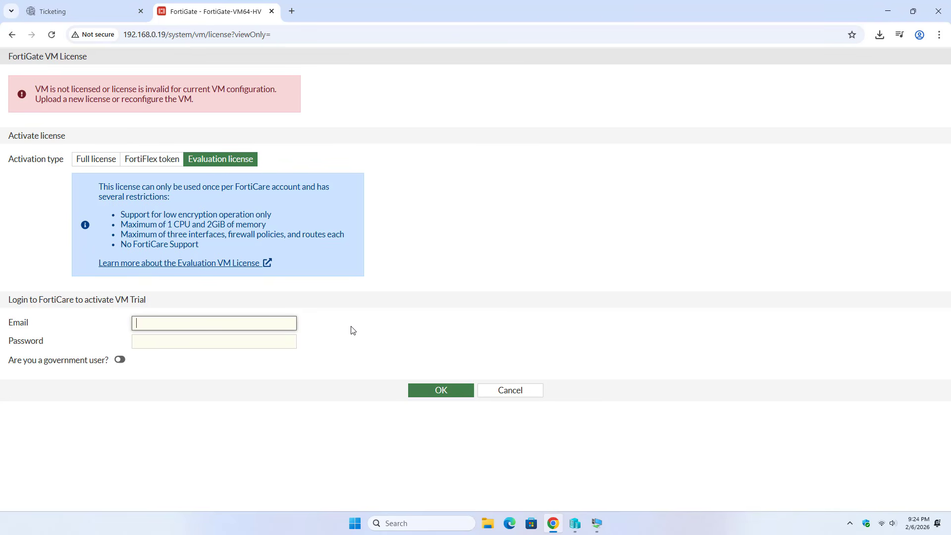
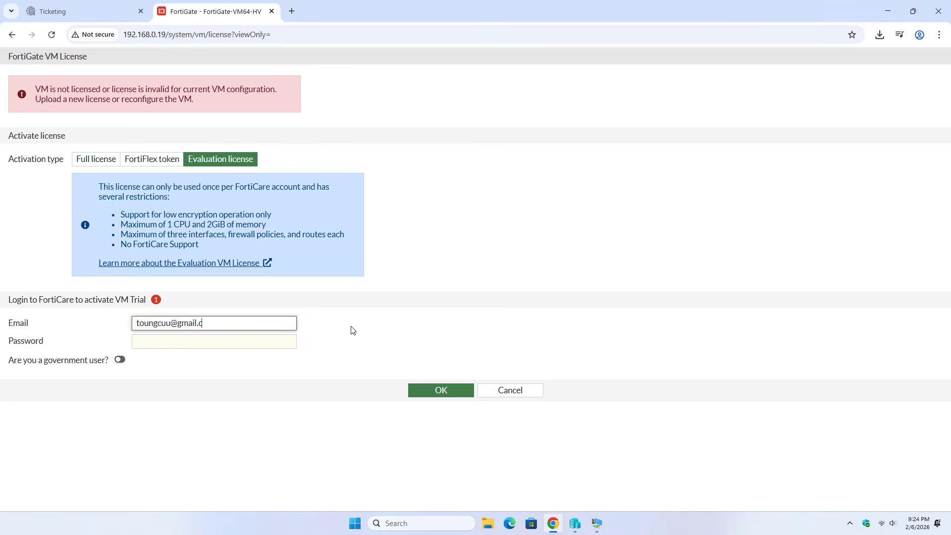
{"action": "key", "text": "Tab"}
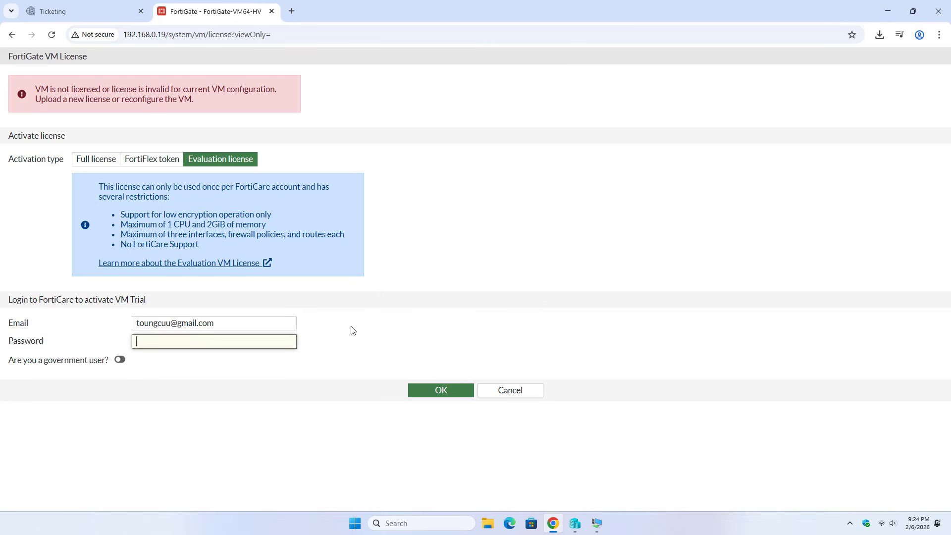
{"action": "type", "text": "*******"}
{"action": "left_click", "coordinate": [449, 390]}
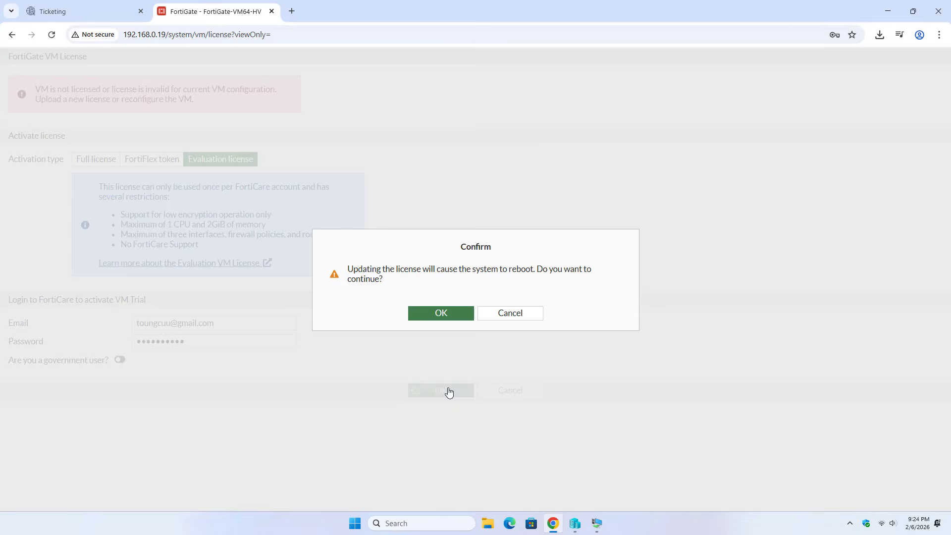
{"action": "left_click", "coordinate": [454, 314]}
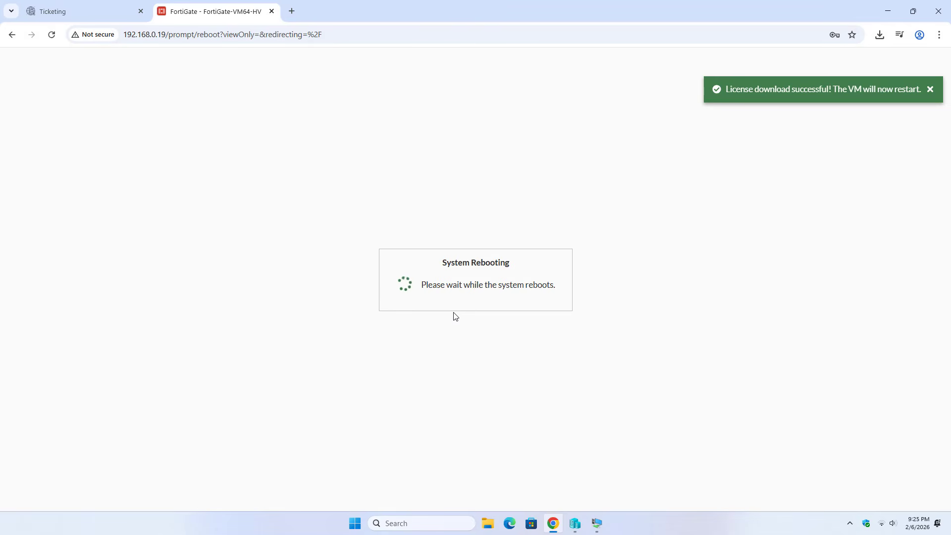
Watch the VM console reboot, then return to the FortiCloud support tab
{"action": "left_click", "coordinate": [597, 523]}
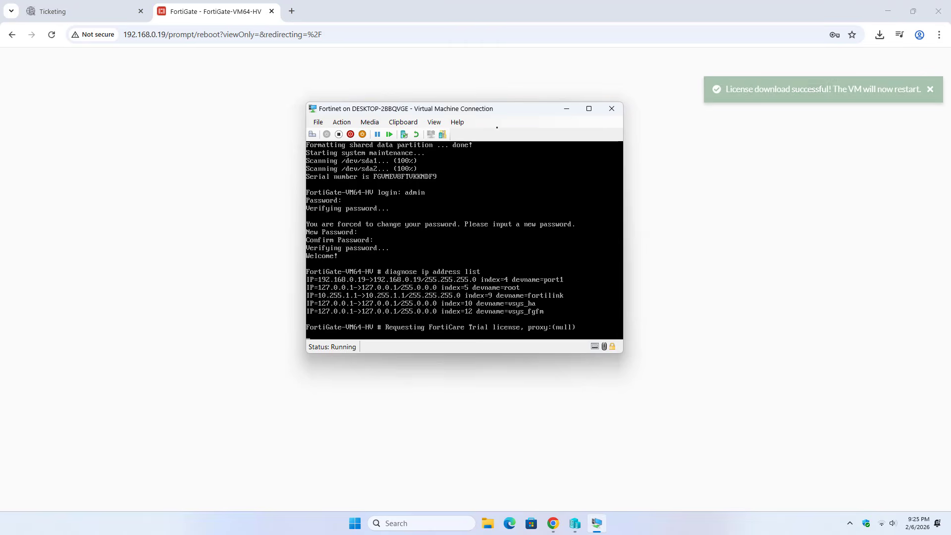
{"action": "left_click_drag", "start_coordinate": [452, 109], "coordinate": [709, 107]}
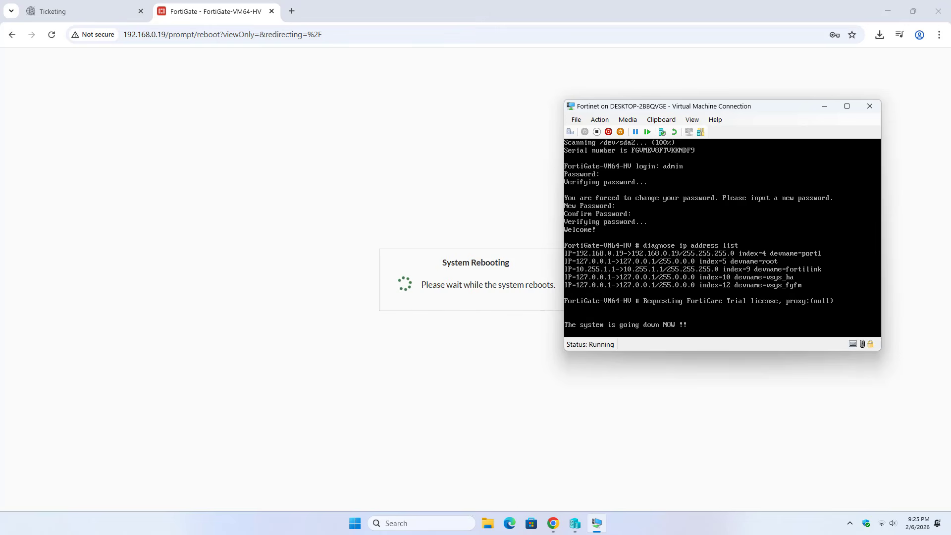
{"action": "left_click", "coordinate": [74, 18]}
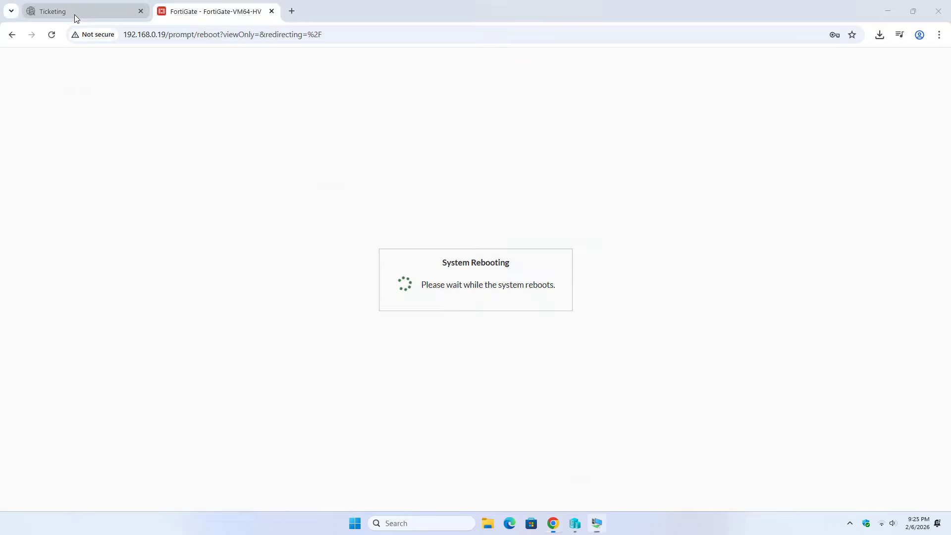
Open Services > Asset Management and expand the registered FortiGate products
{"action": "left_click", "coordinate": [158, 65]}
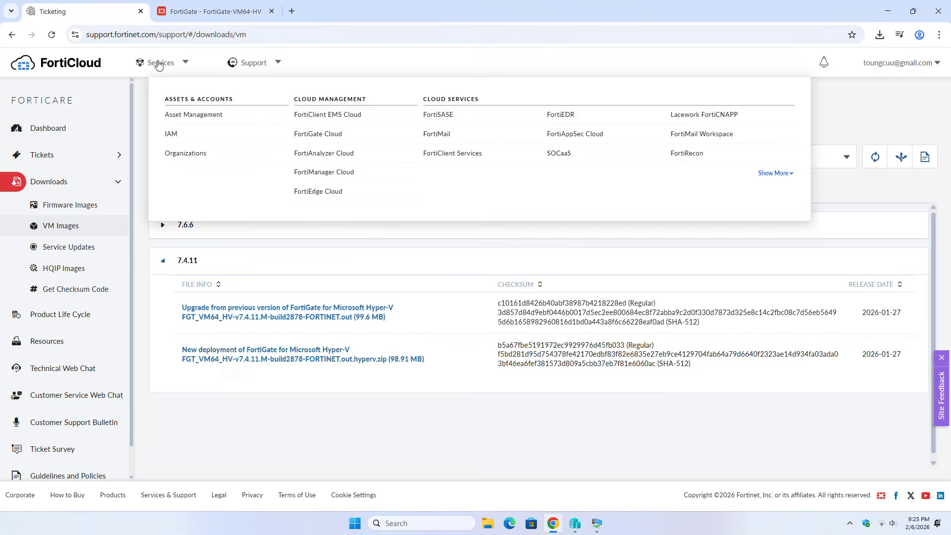
{"action": "left_click", "coordinate": [186, 118]}
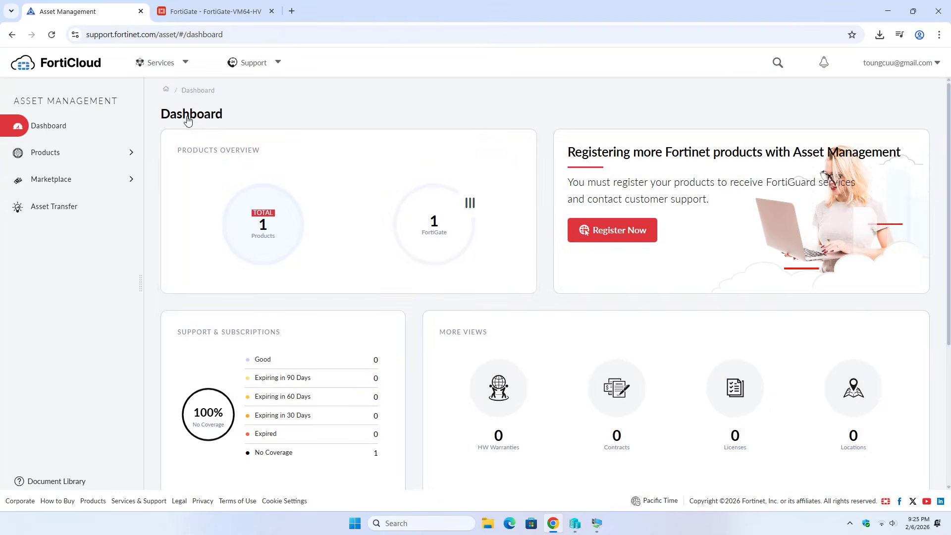
{"action": "left_click", "coordinate": [436, 227]}
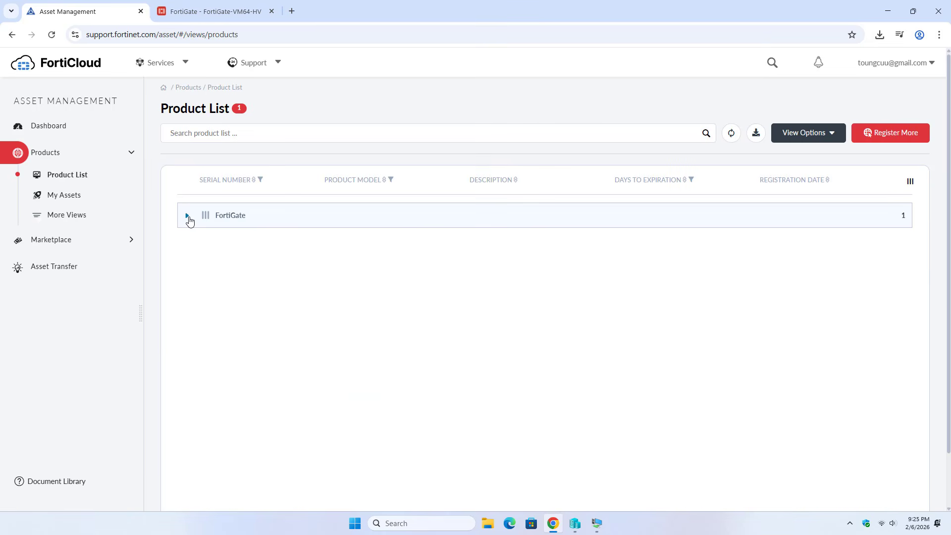
{"action": "left_click", "coordinate": [188, 217]}
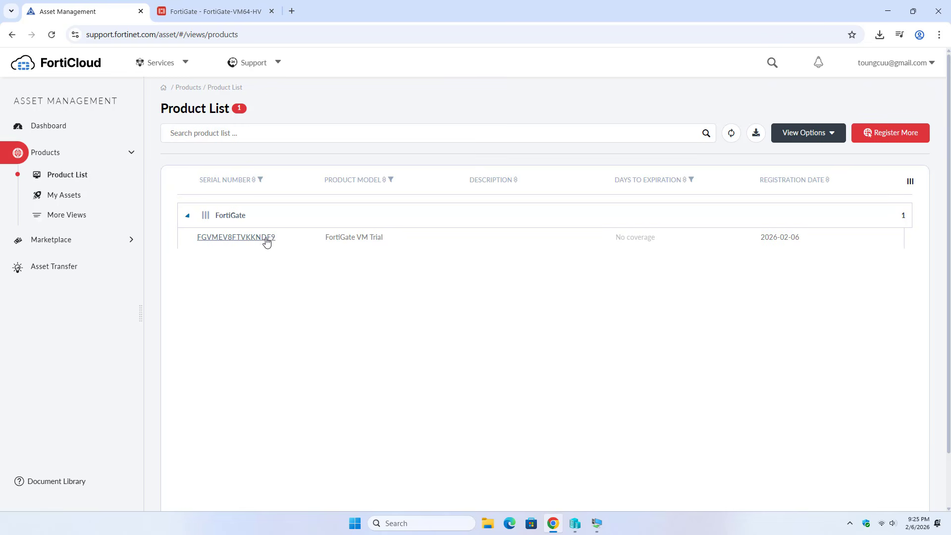
Open the FortiGate VM Trial's details and download its .lic license file
{"action": "left_click", "coordinate": [599, 524]}
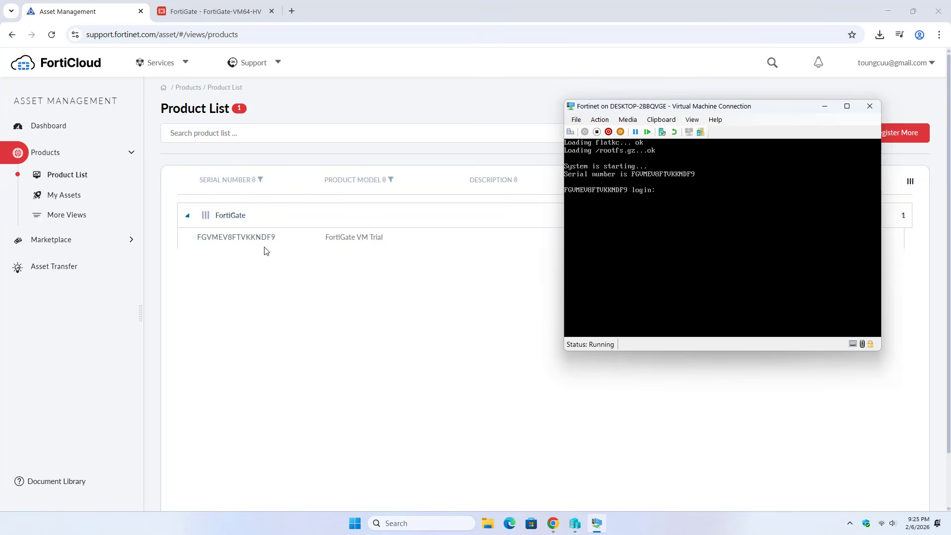
{"action": "left_click", "coordinate": [329, 293]}
{"action": "left_click", "coordinate": [222, 237]}
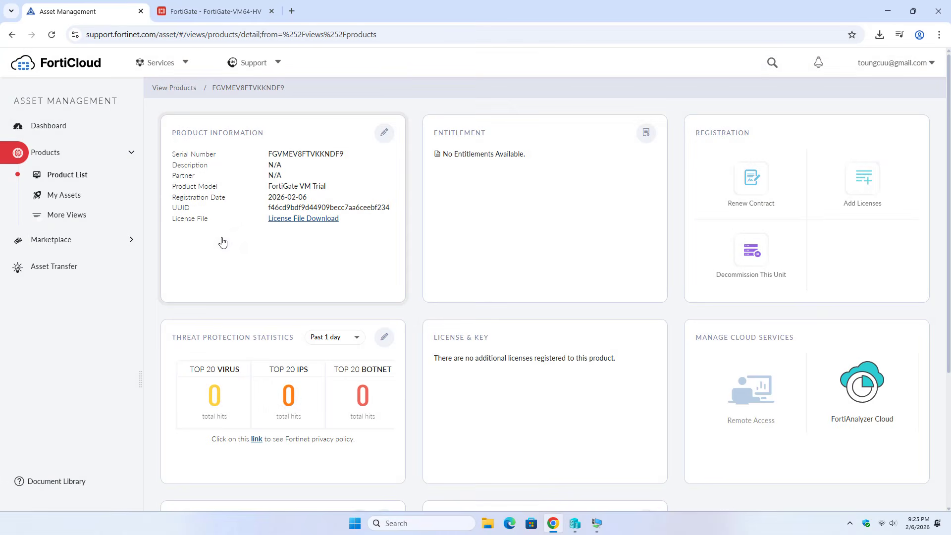
{"action": "left_click", "coordinate": [308, 219]}
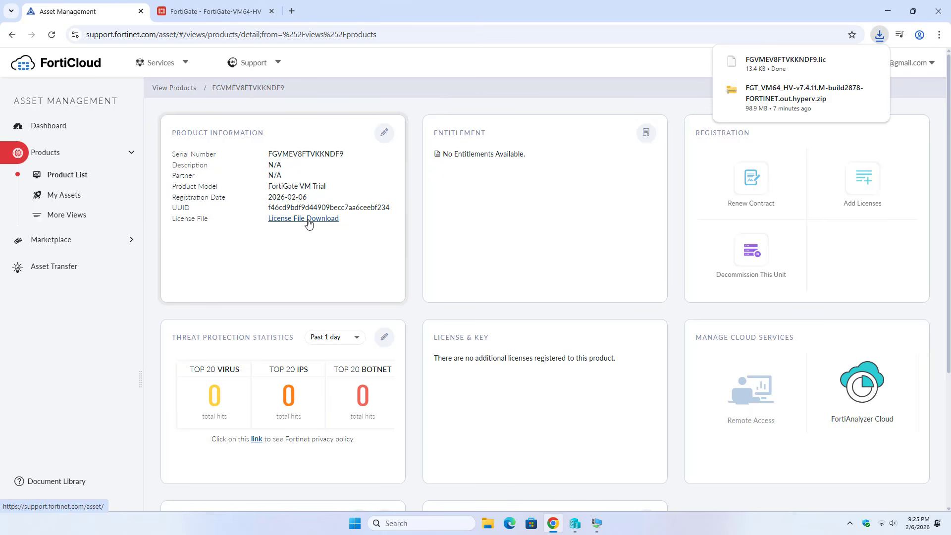
{"action": "left_click", "coordinate": [849, 65]}
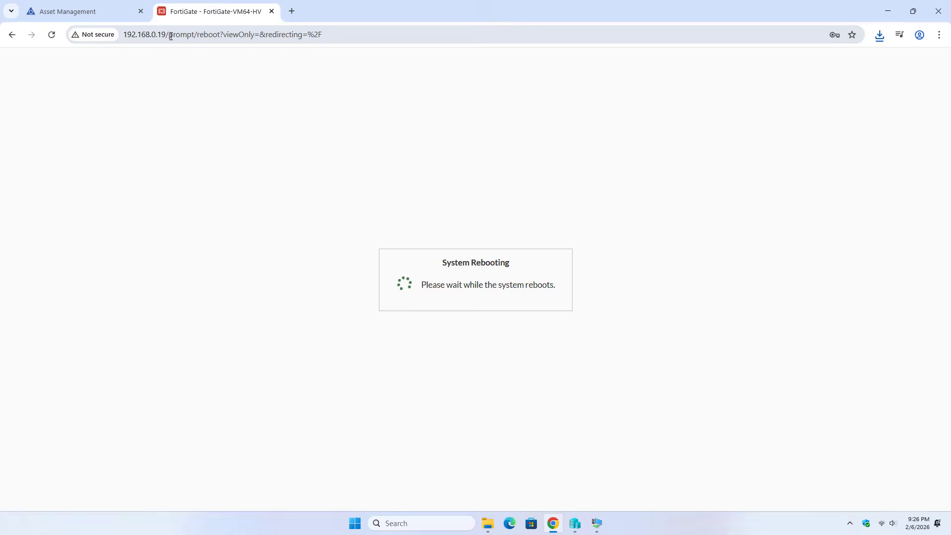
{"action": "left_click_drag", "start_coordinate": [168, 36], "coordinate": [344, 29]}
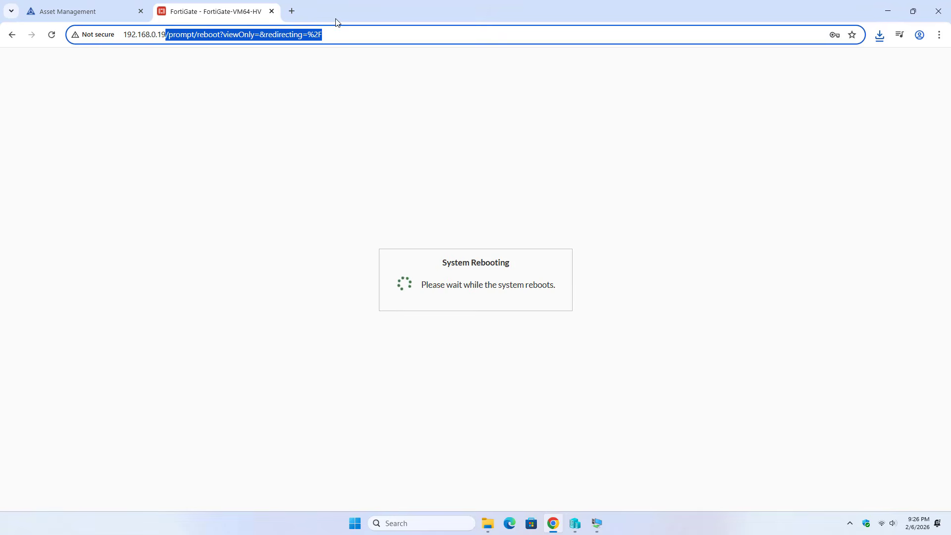
{"action": "key", "text": "BackSpace"}
{"action": "key", "text": "Return"}
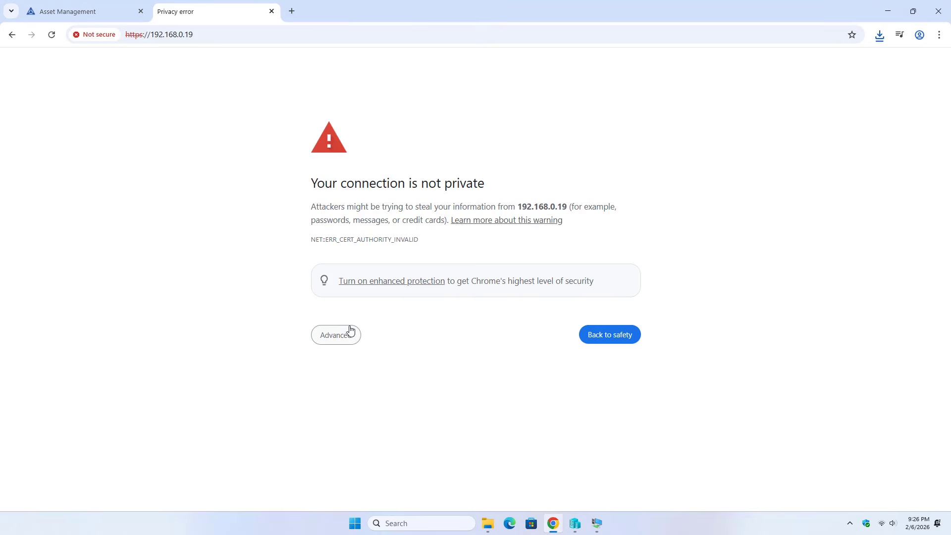
{"action": "left_click", "coordinate": [345, 336]}
{"action": "left_click", "coordinate": [348, 420]}
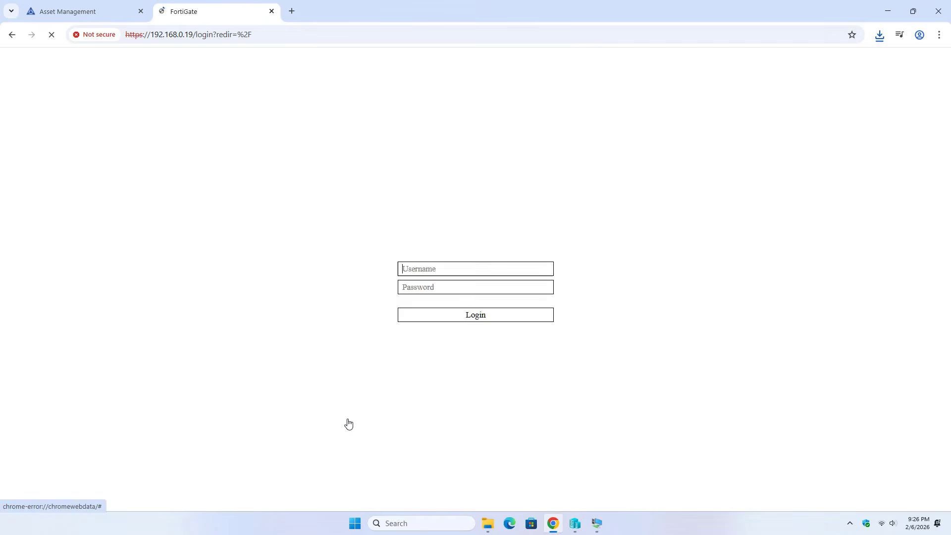
Sign in to FortiGate as admin with the account password
{"action": "type", "text": "admin"}
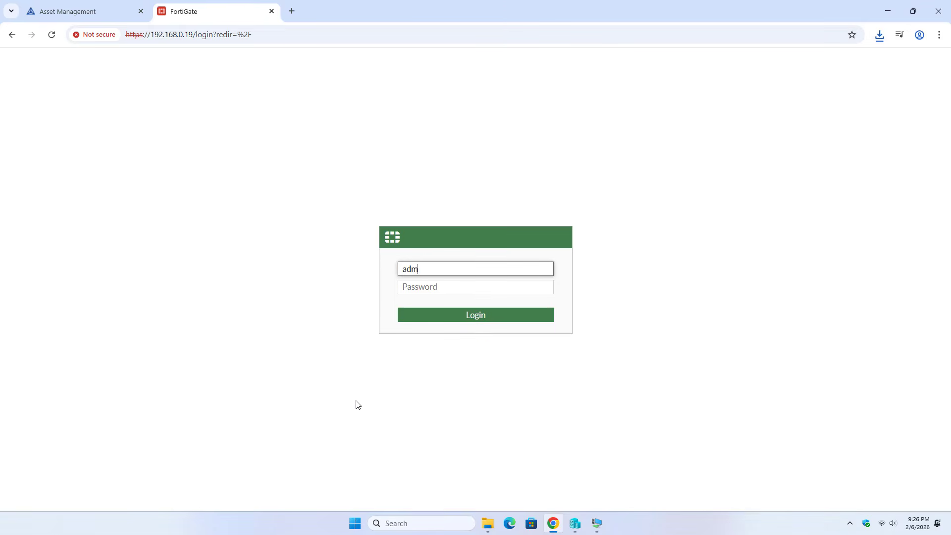
{"action": "key", "text": "Tab"}
{"action": "type", "text": "adm•••"}
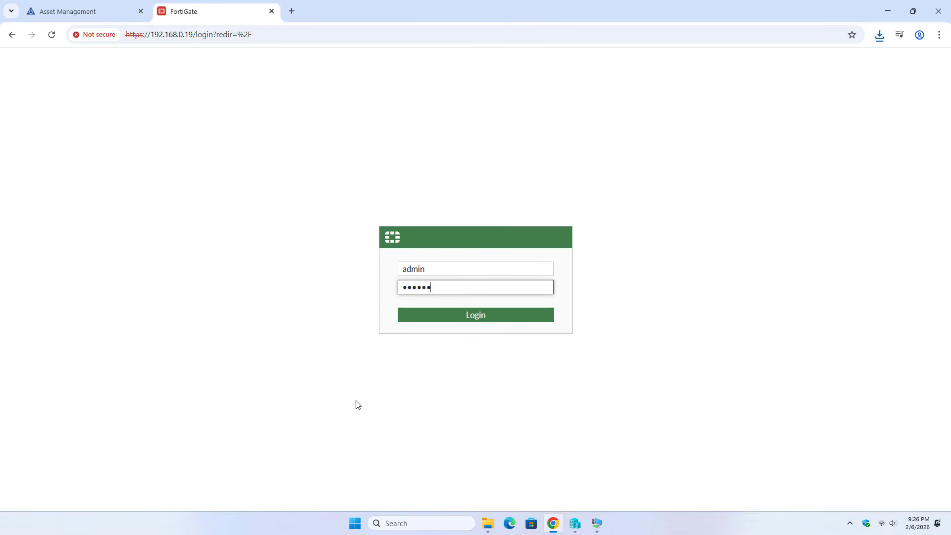
{"action": "type", "text": "••"}
{"action": "key", "text": "Return"}
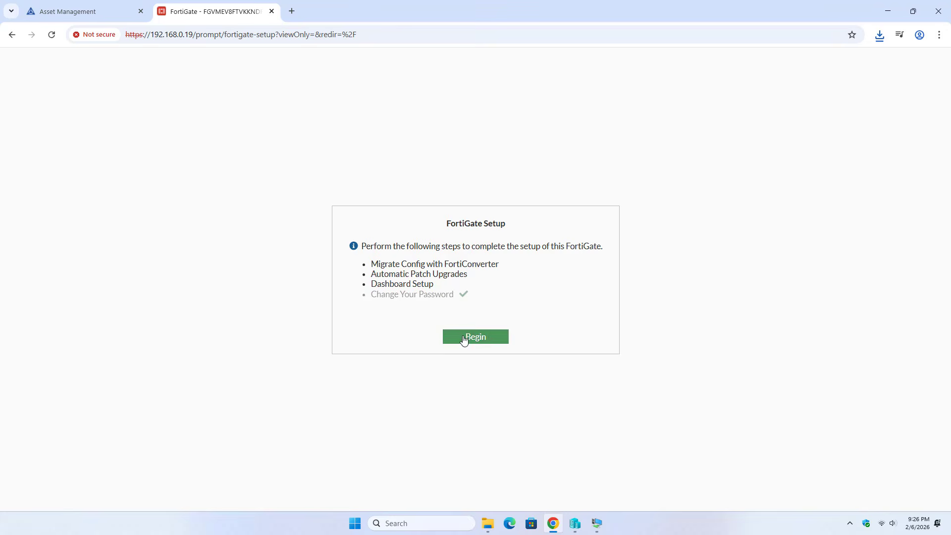
Skip FortiConverter migration, disable automatic patch upgrades with acknowledgement, and postpone dashboard setup
{"action": "left_click", "coordinate": [464, 337]}
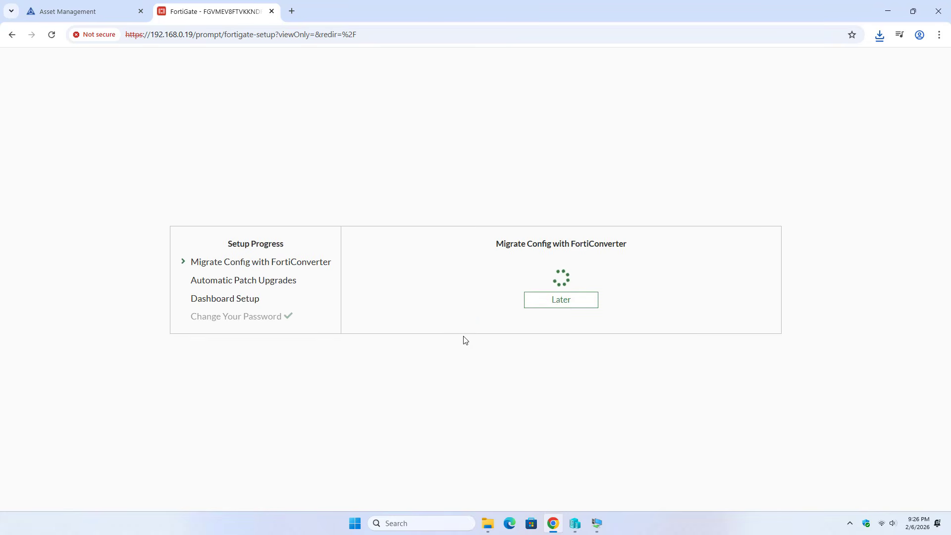
{"action": "left_click", "coordinate": [574, 304]}
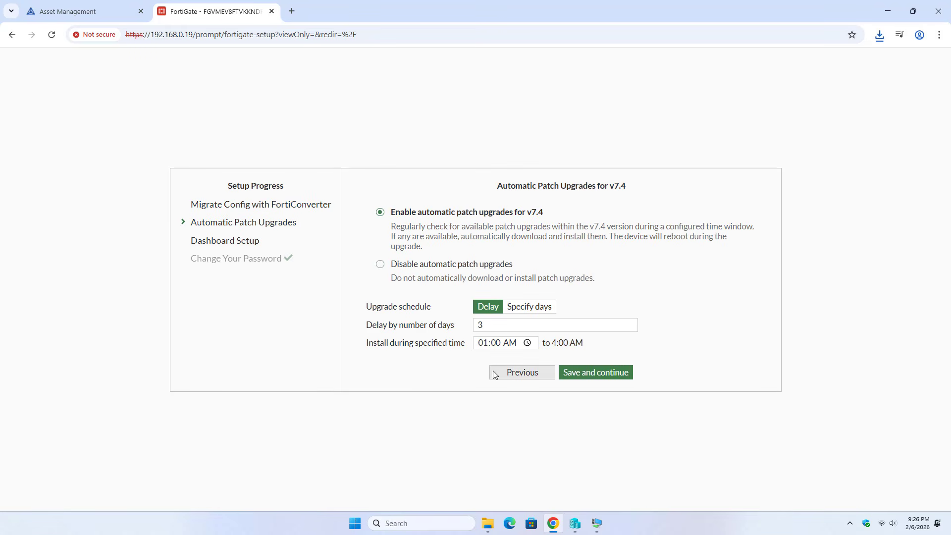
{"action": "left_click", "coordinate": [380, 264]}
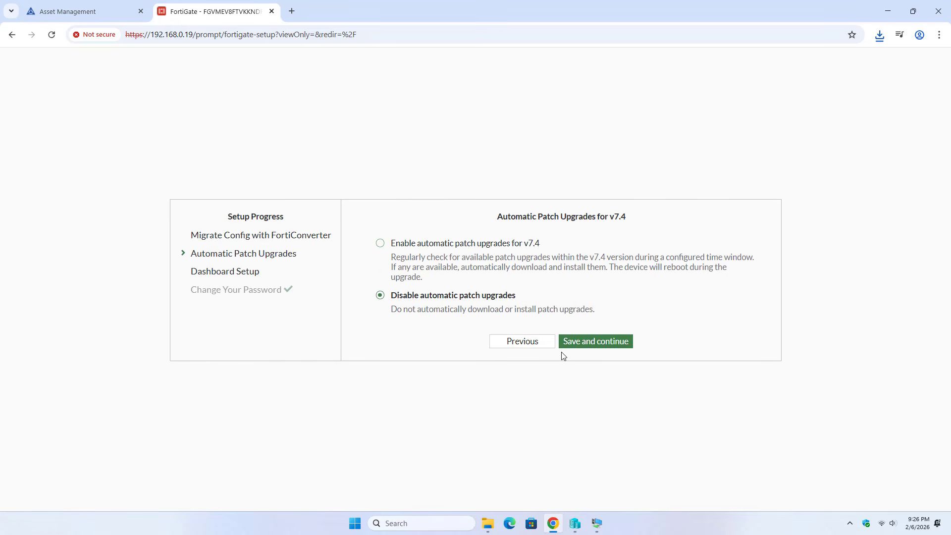
{"action": "left_click", "coordinate": [576, 348]}
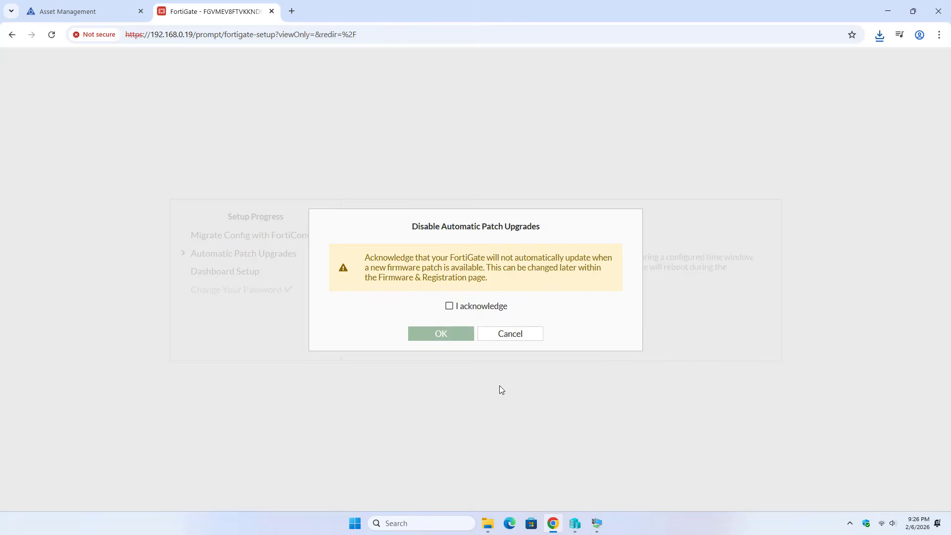
{"action": "left_click", "coordinate": [450, 306]}
{"action": "left_click", "coordinate": [452, 335]}
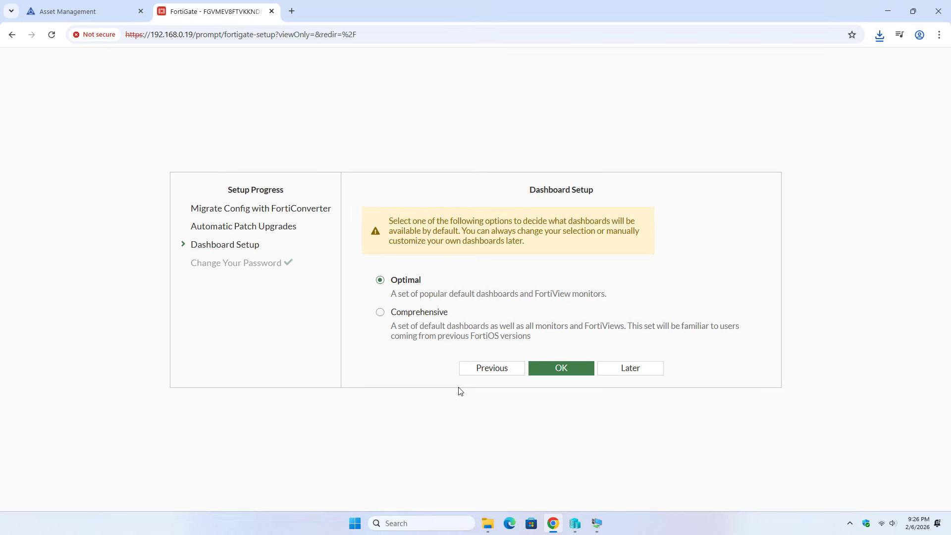
{"action": "left_click", "coordinate": [619, 369]}
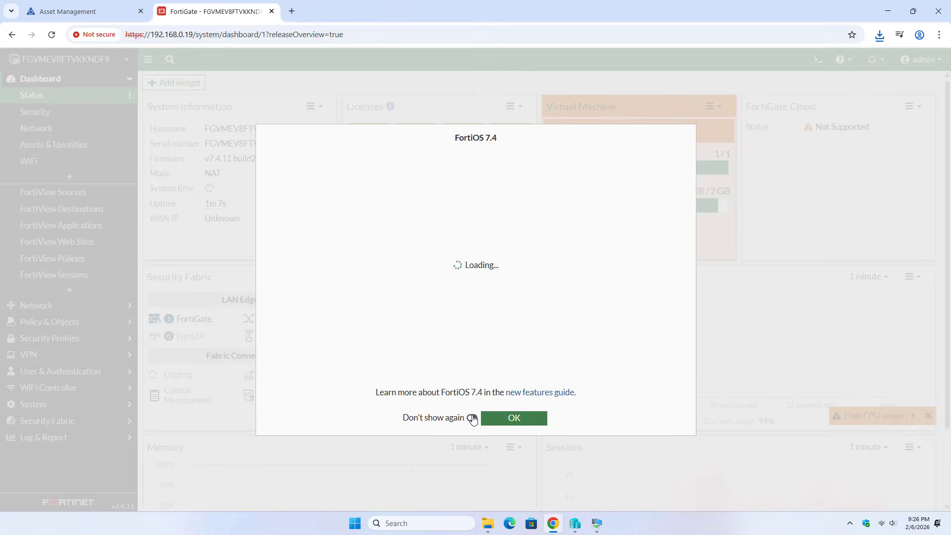
Close the FortiOS 7.4 notice and go to Network > Interfaces
{"action": "left_click", "coordinate": [495, 419]}
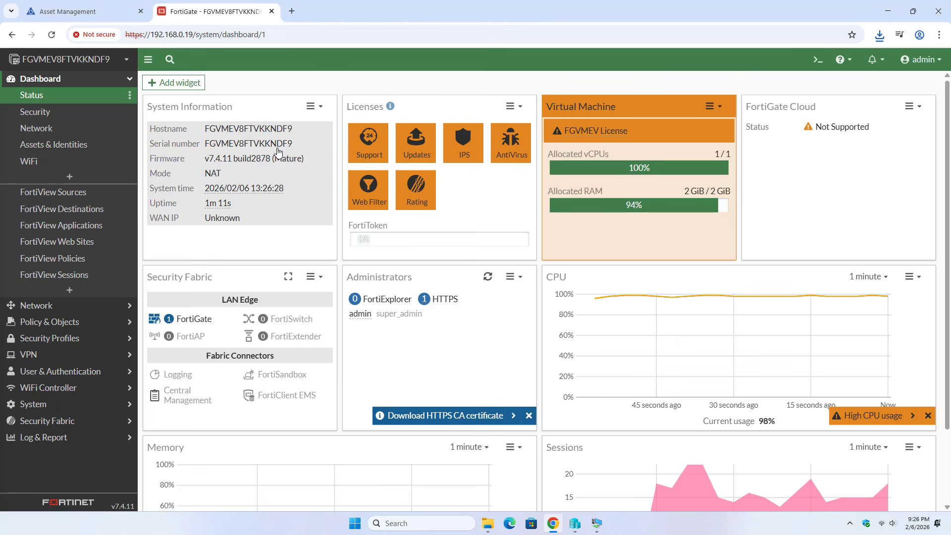
{"action": "left_click", "coordinate": [60, 305]}
{"action": "left_click", "coordinate": [47, 113]}
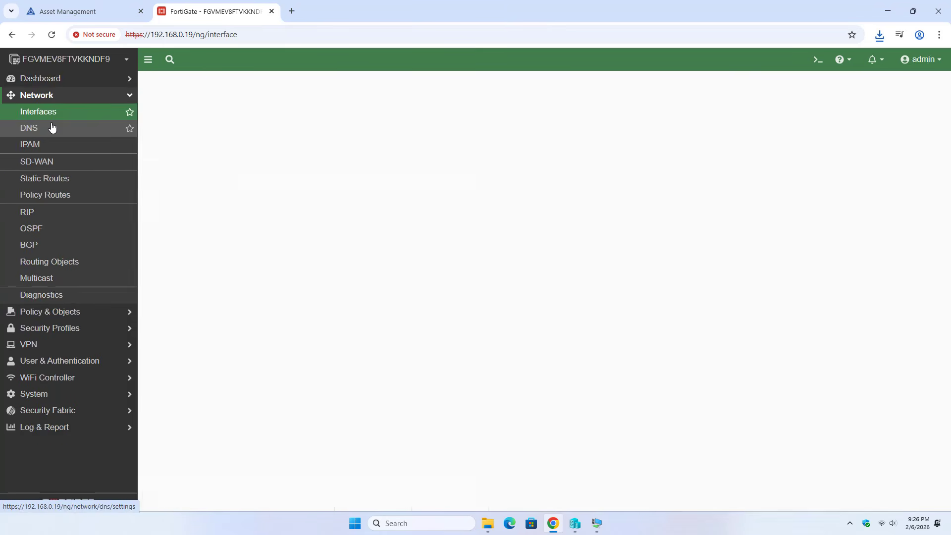